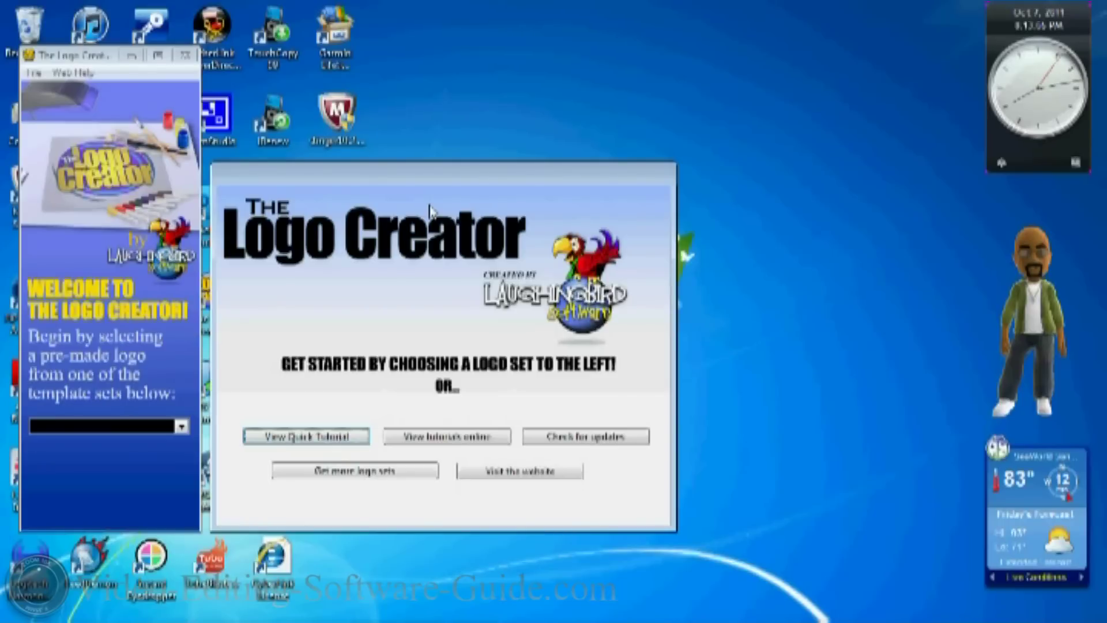
# Browse the Real Estate Edition template set, paging to its next logos
pyautogui.click(181, 427)
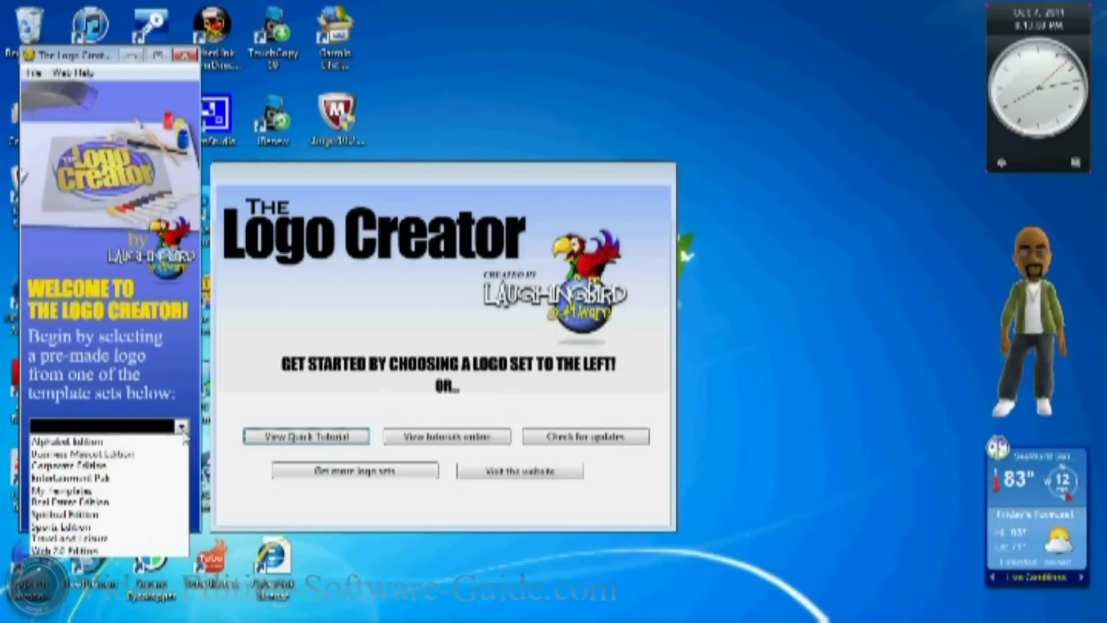
pyautogui.click(87, 502)
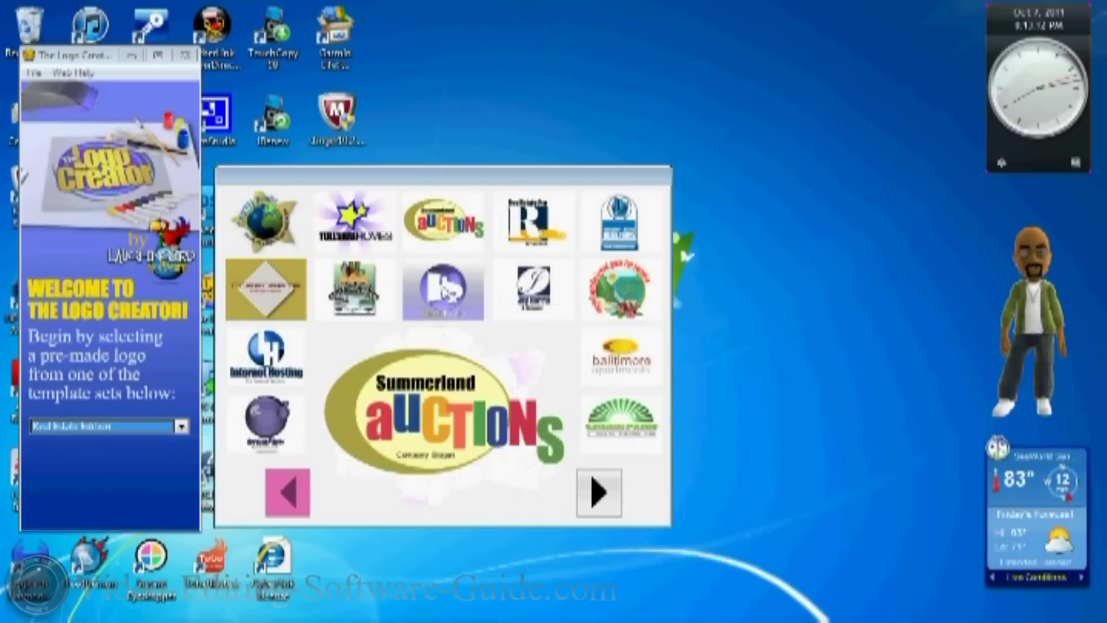
pyautogui.click(600, 491)
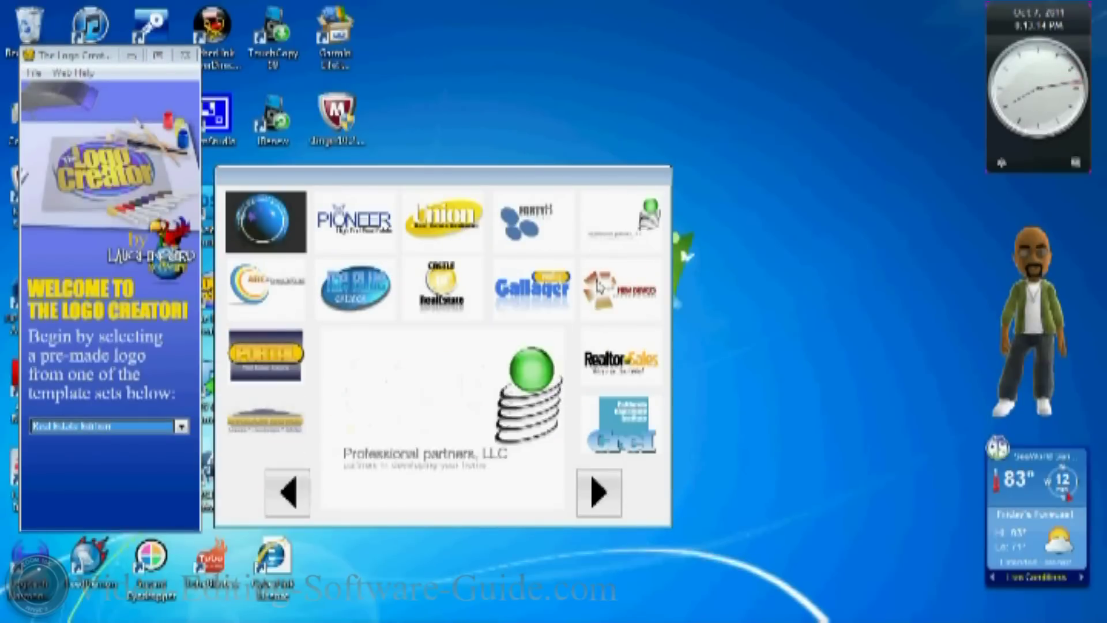
# Page through the Travel and Leisure templates and open the Skyline beach logo
pyautogui.click(181, 426)
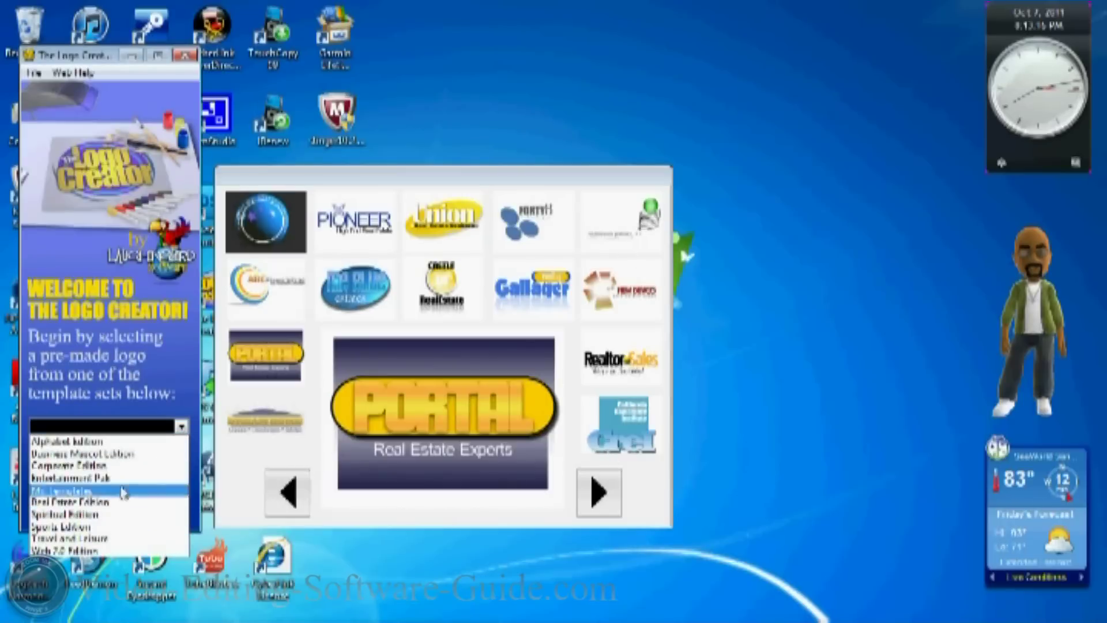
pyautogui.click(115, 539)
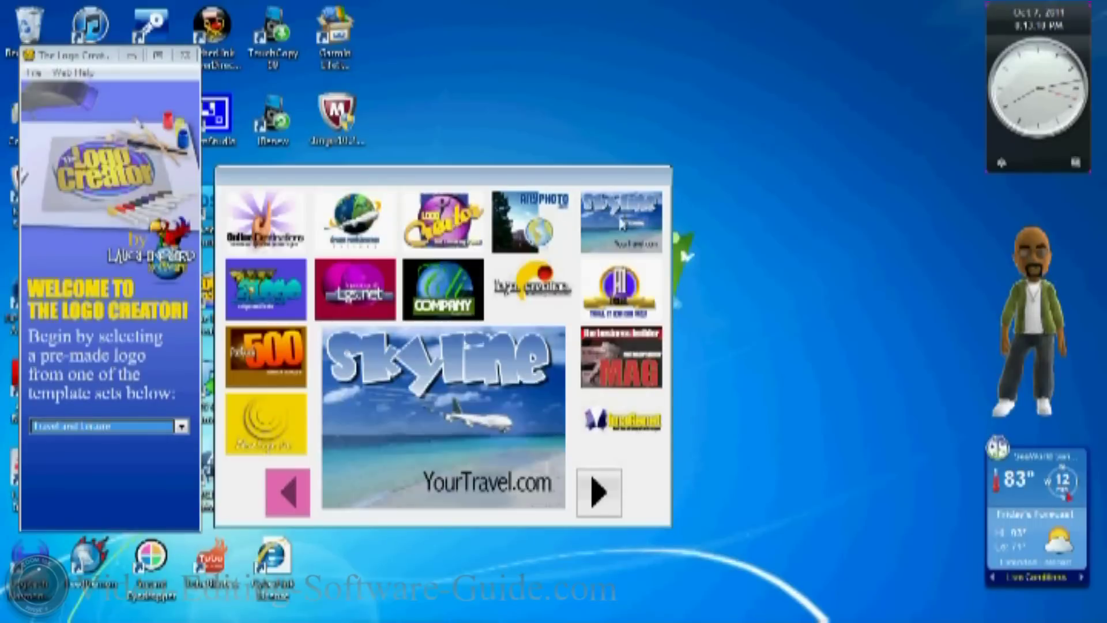
pyautogui.click(600, 494)
pyautogui.click(600, 493)
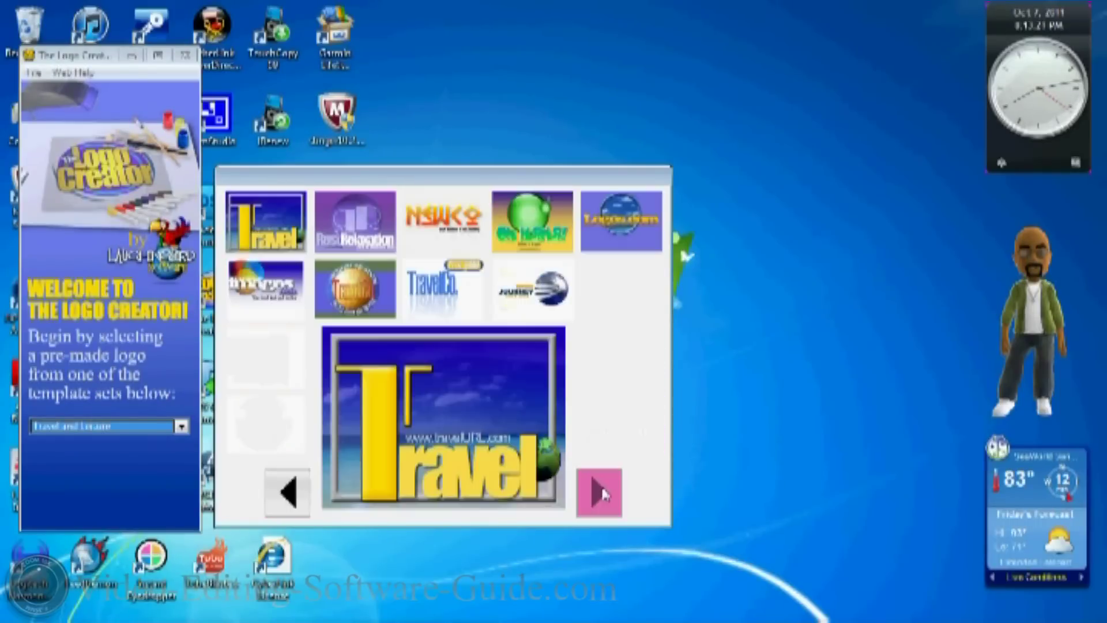
pyautogui.click(284, 492)
pyautogui.click(284, 492)
pyautogui.click(284, 492)
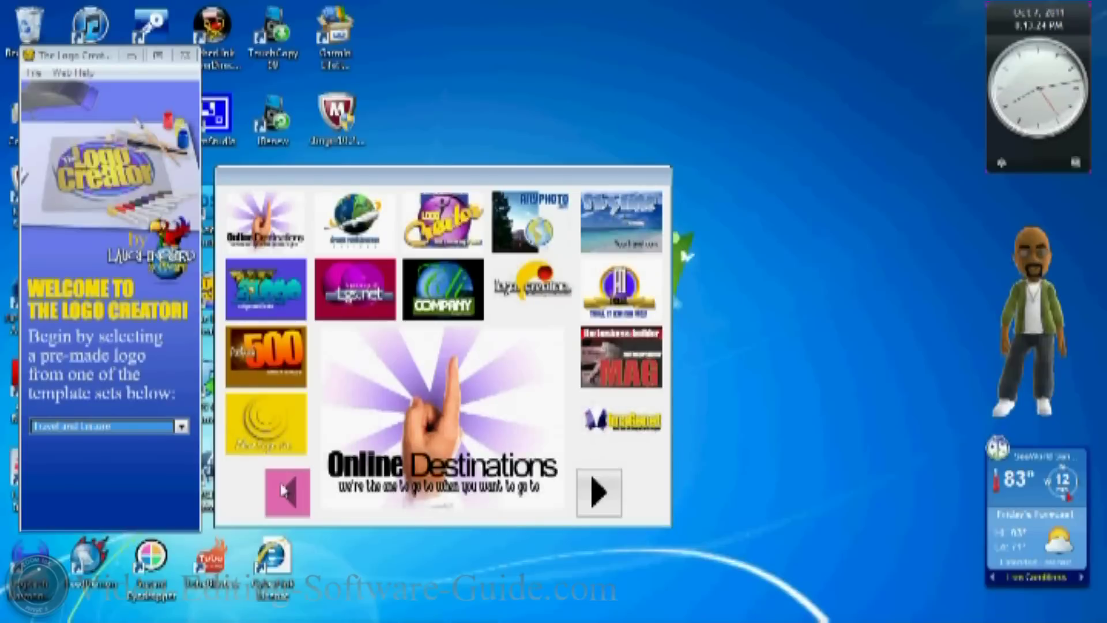
pyautogui.click(613, 232)
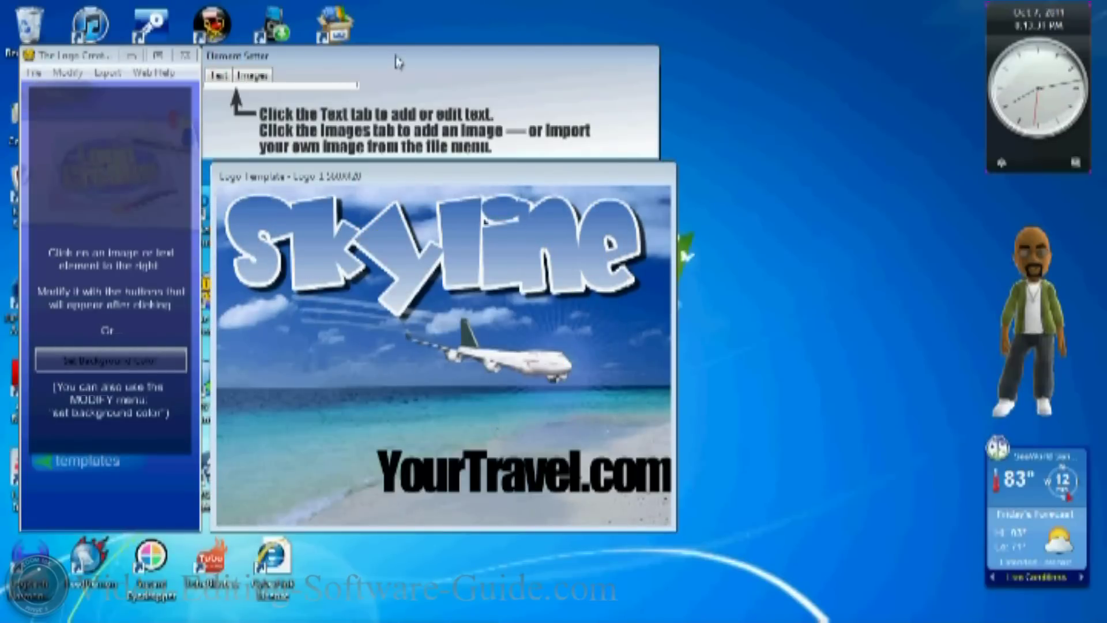
# Change the Skyline headline text to 'Hot'
pyautogui.moveTo(398, 56); pyautogui.dragTo(413, 54)
pyautogui.click(236, 74)
pyautogui.click(262, 75)
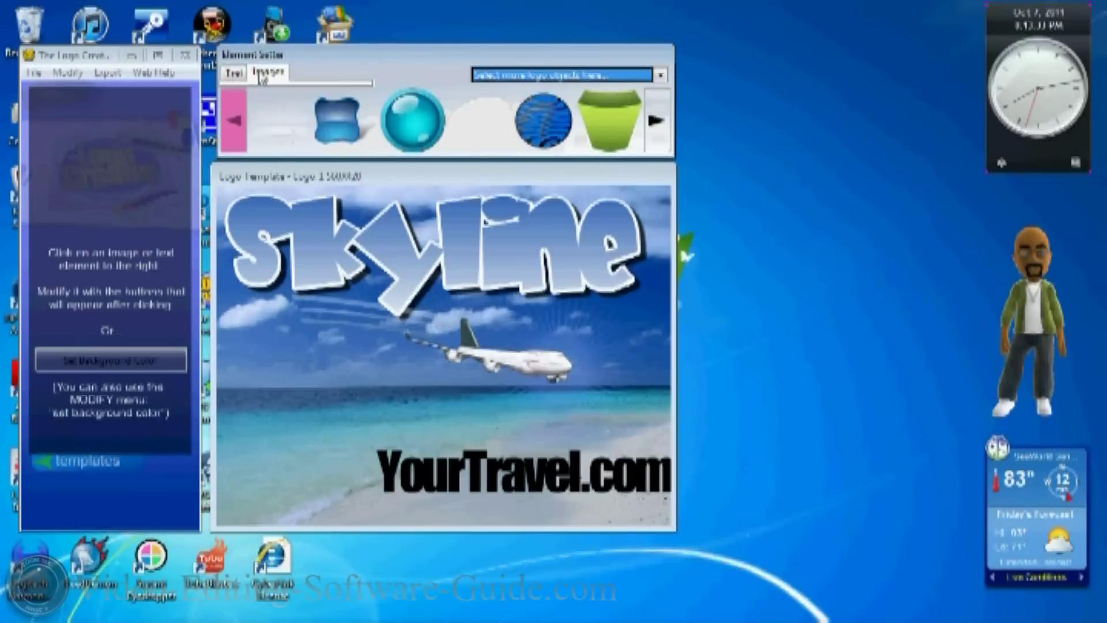
pyautogui.click(237, 74)
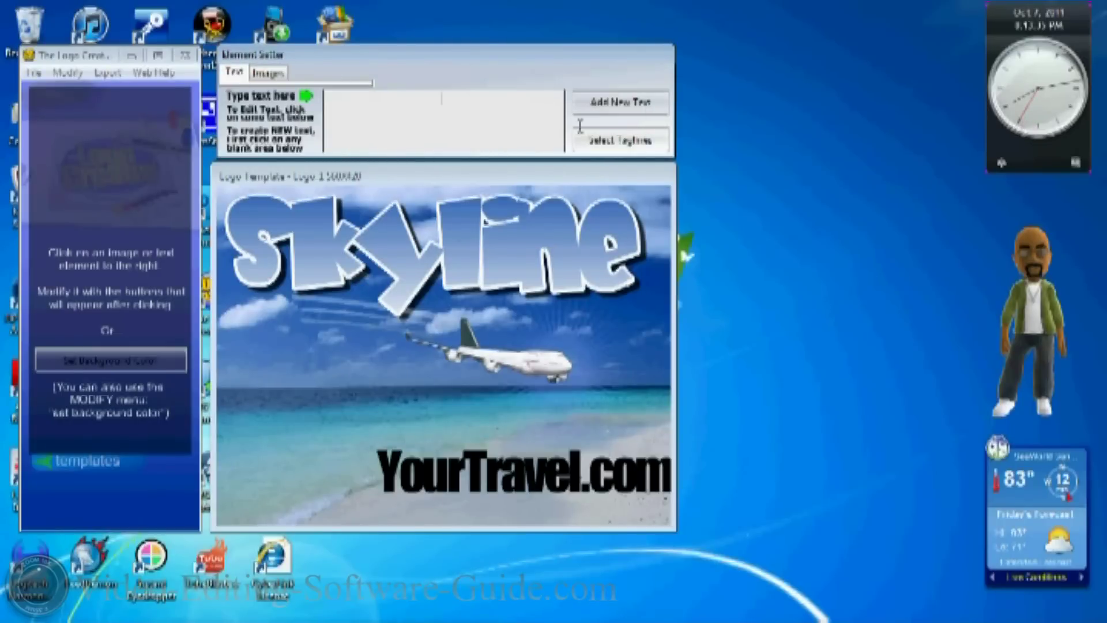
pyautogui.click(471, 243)
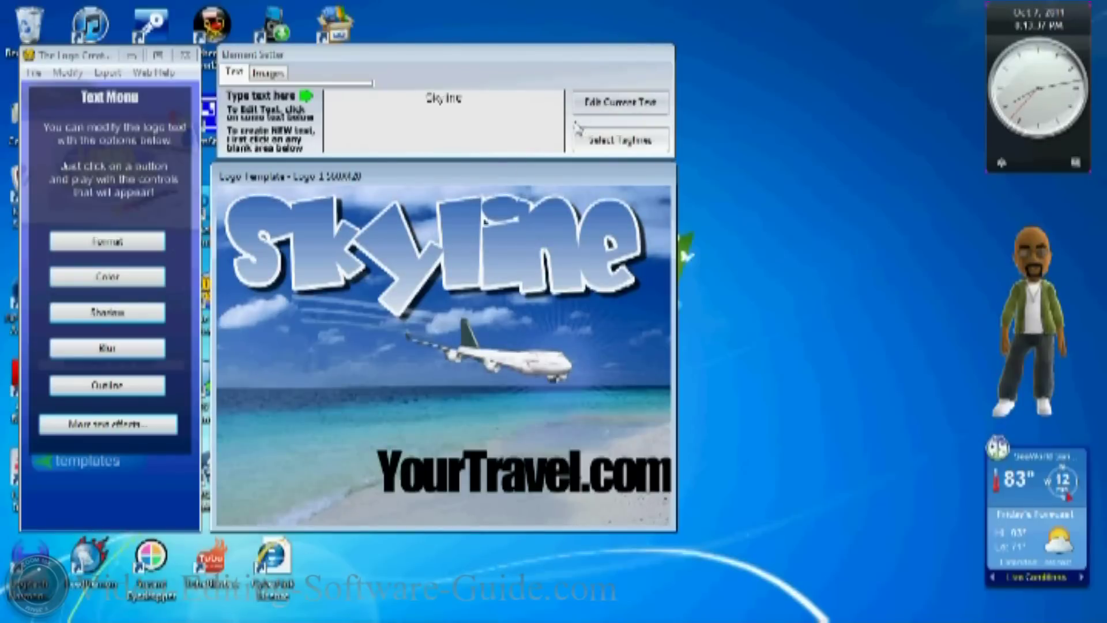
pyautogui.click(466, 103)
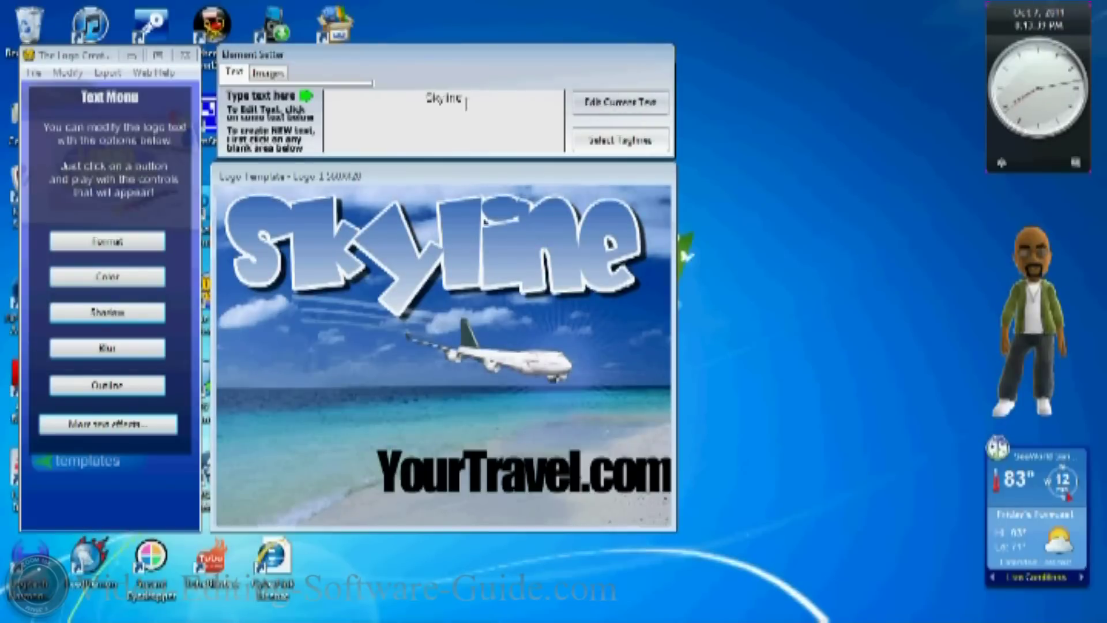
pyautogui.tripleClick(409, 104)
pyautogui.press('BackSpace')
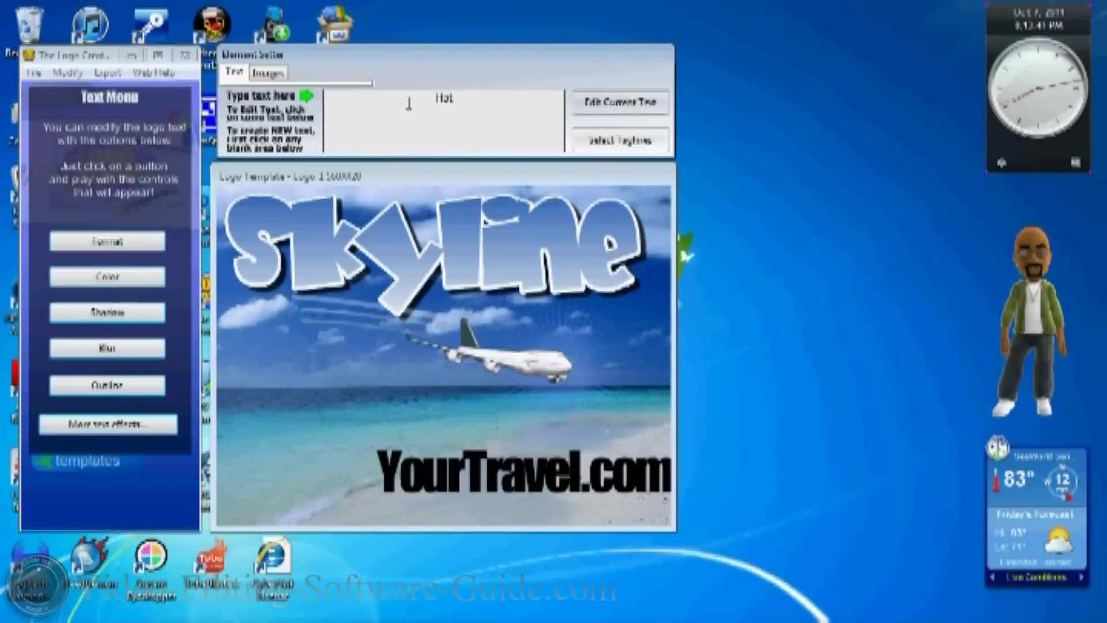
pyautogui.click(633, 109)
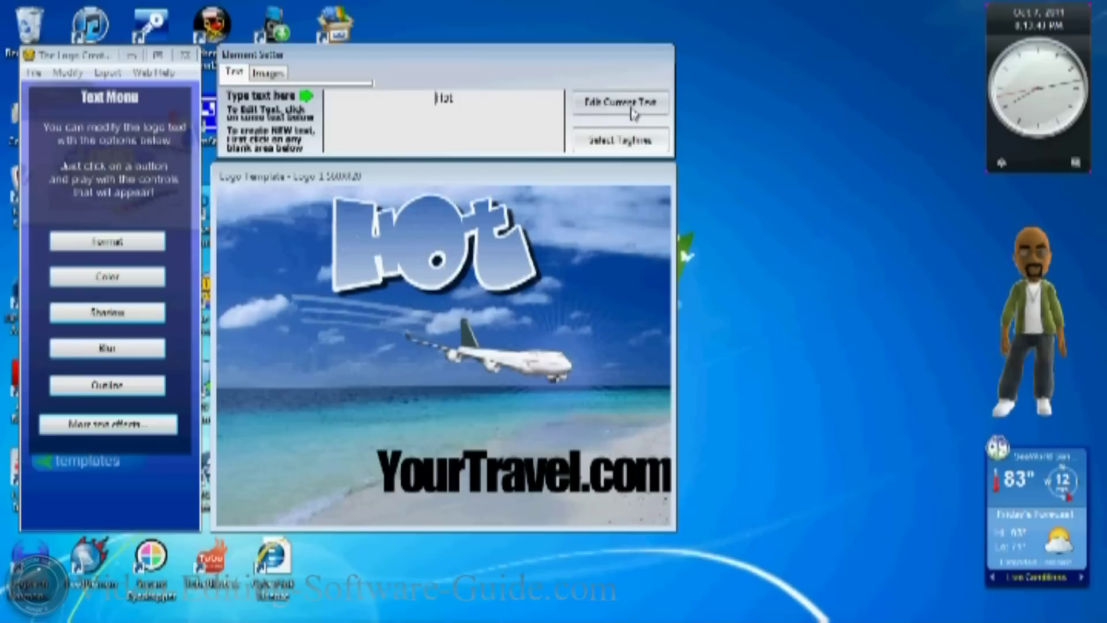
# Generate taglines and slogans, then apply the slogan 'prime' as the headline
pyautogui.click(622, 143)
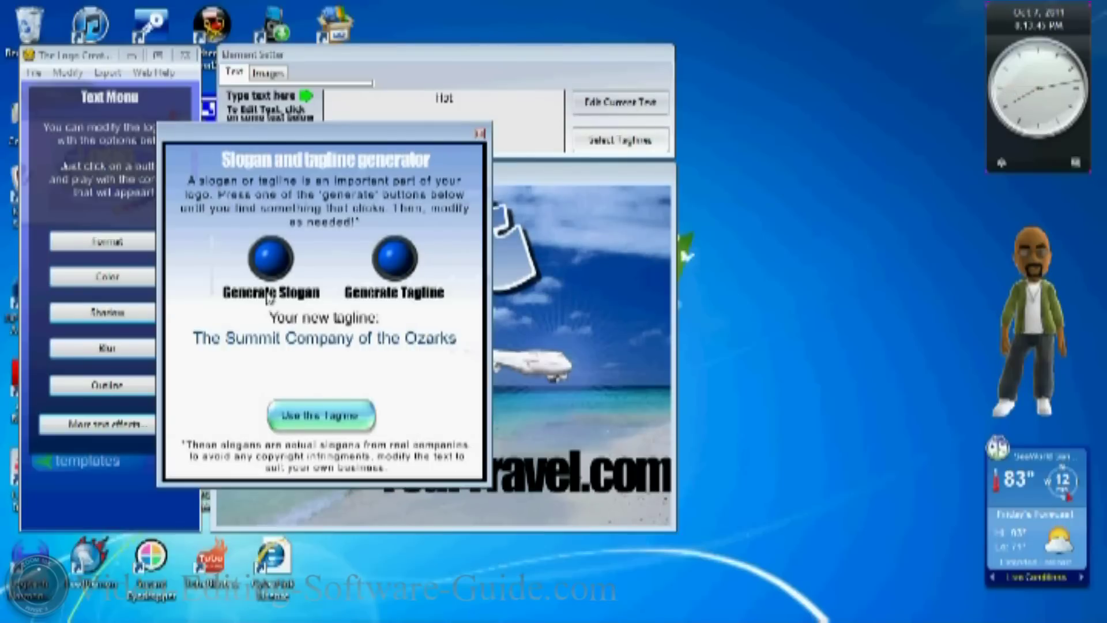
pyautogui.click(396, 269)
pyautogui.click(396, 269)
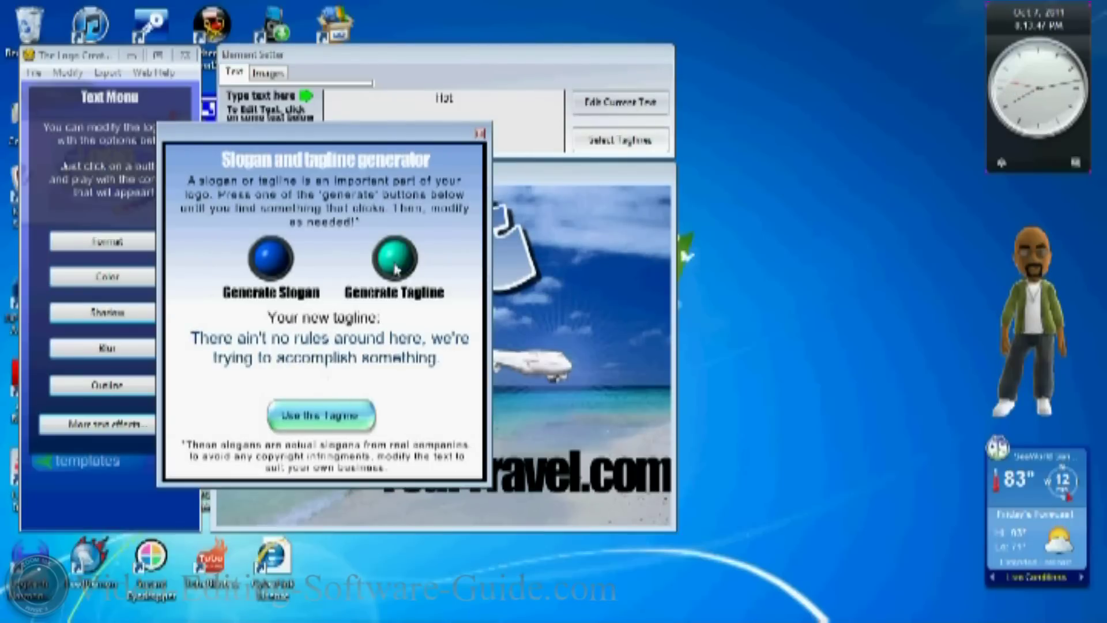
pyautogui.click(396, 269)
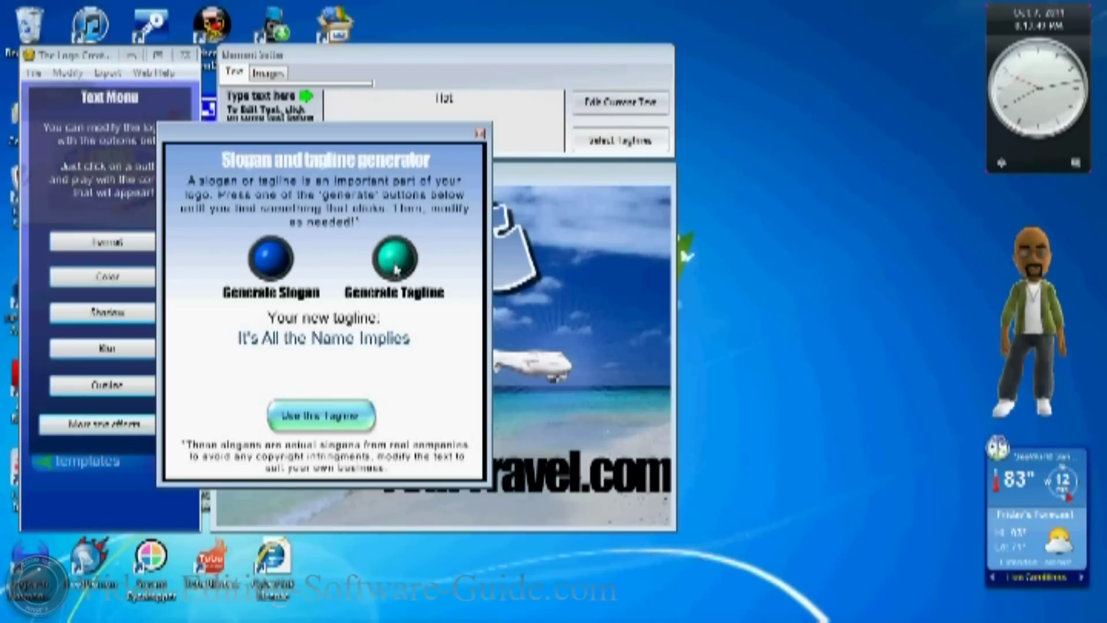
pyautogui.click(396, 269)
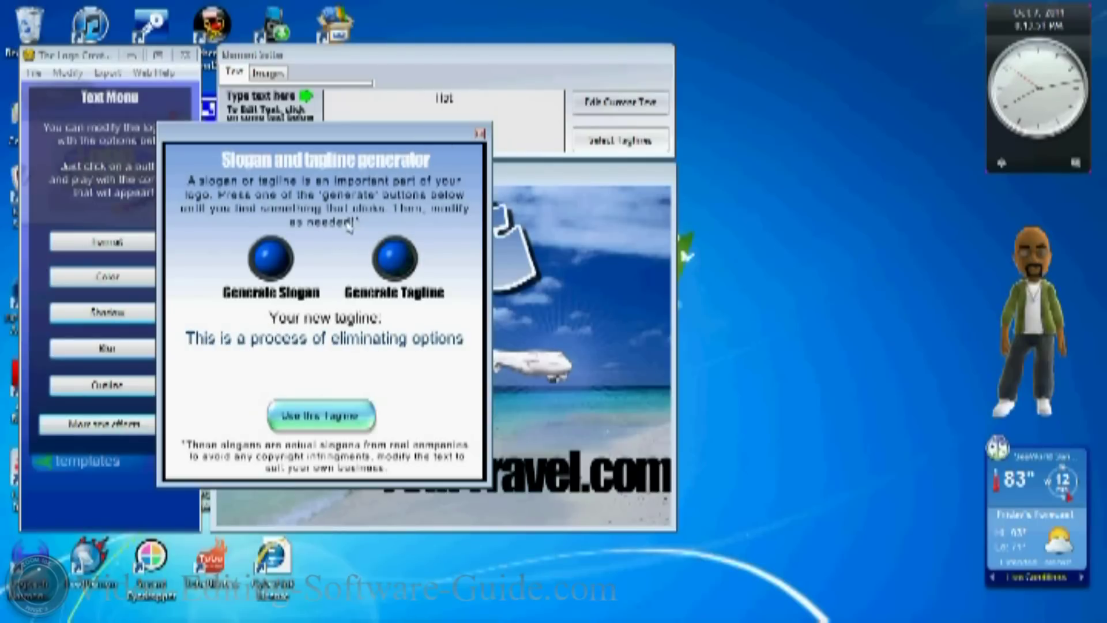
pyautogui.click(279, 265)
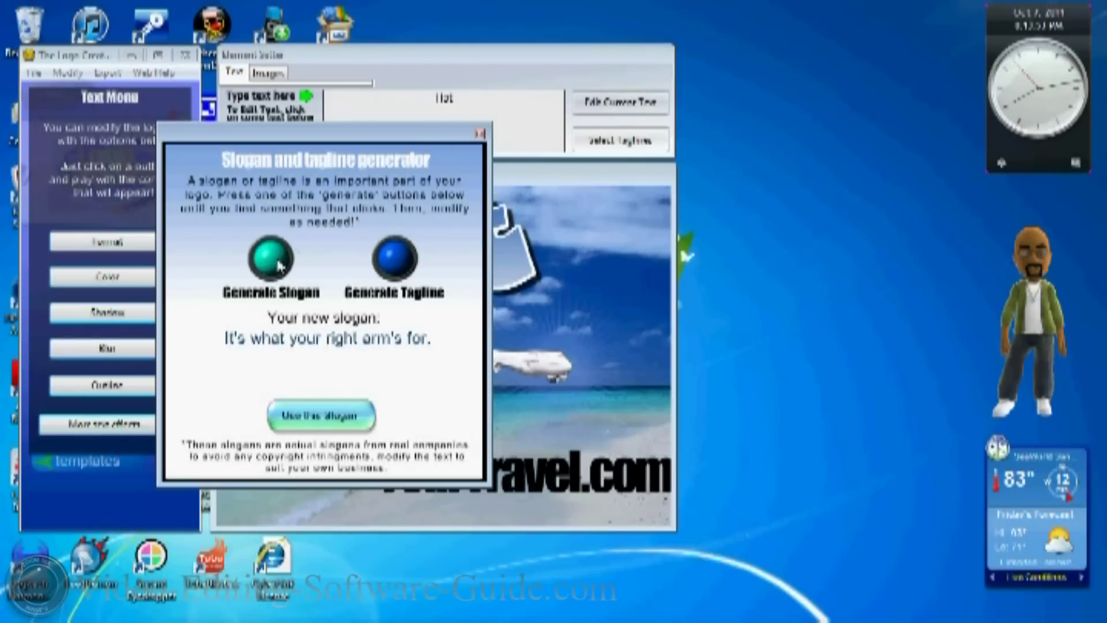
pyautogui.click(279, 265)
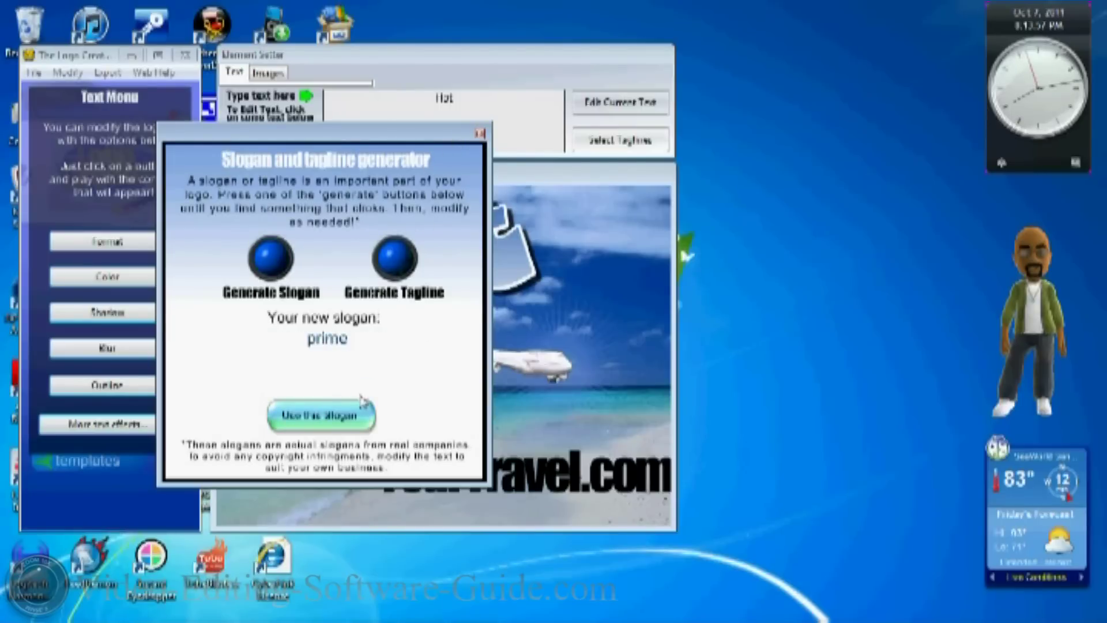
pyautogui.click(326, 418)
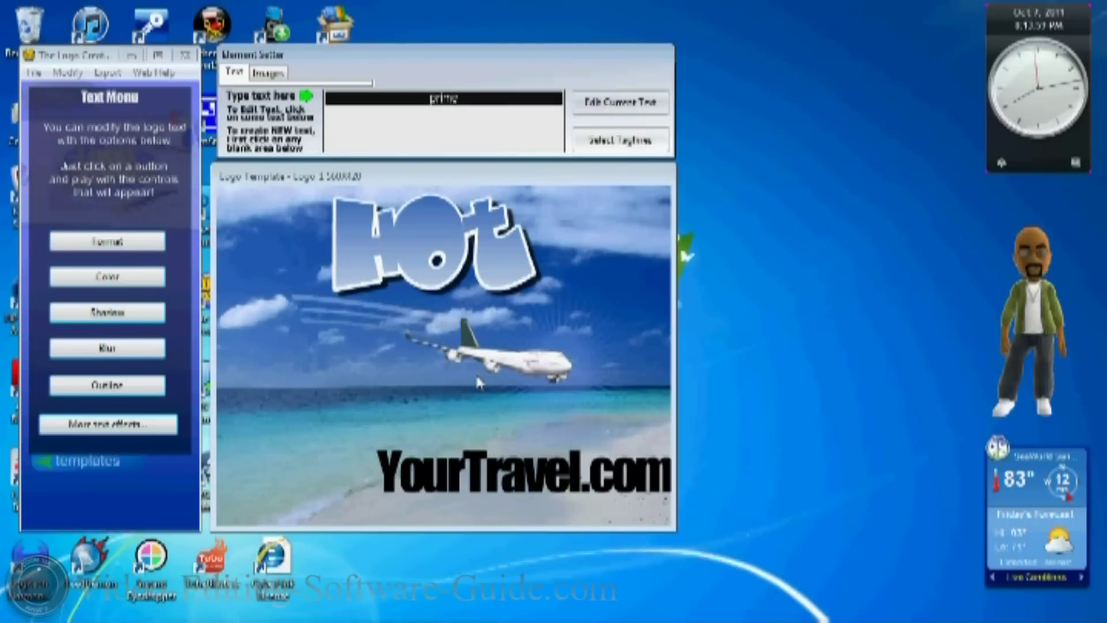
pyautogui.click(631, 105)
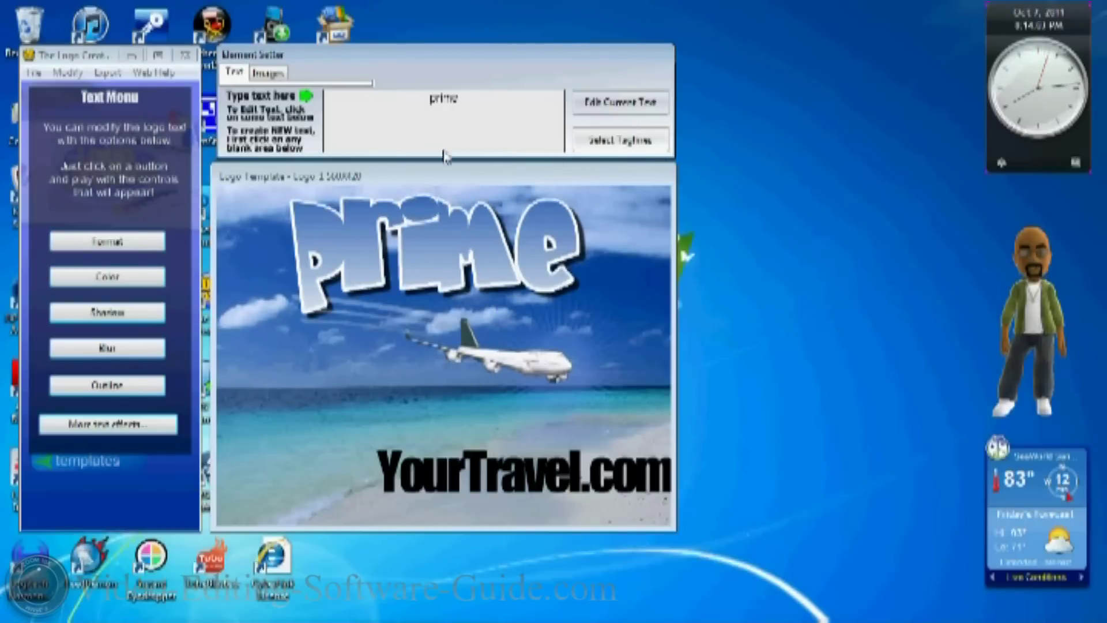
# Delete the extra airplane so only one remains in the beach scene
pyautogui.click(276, 74)
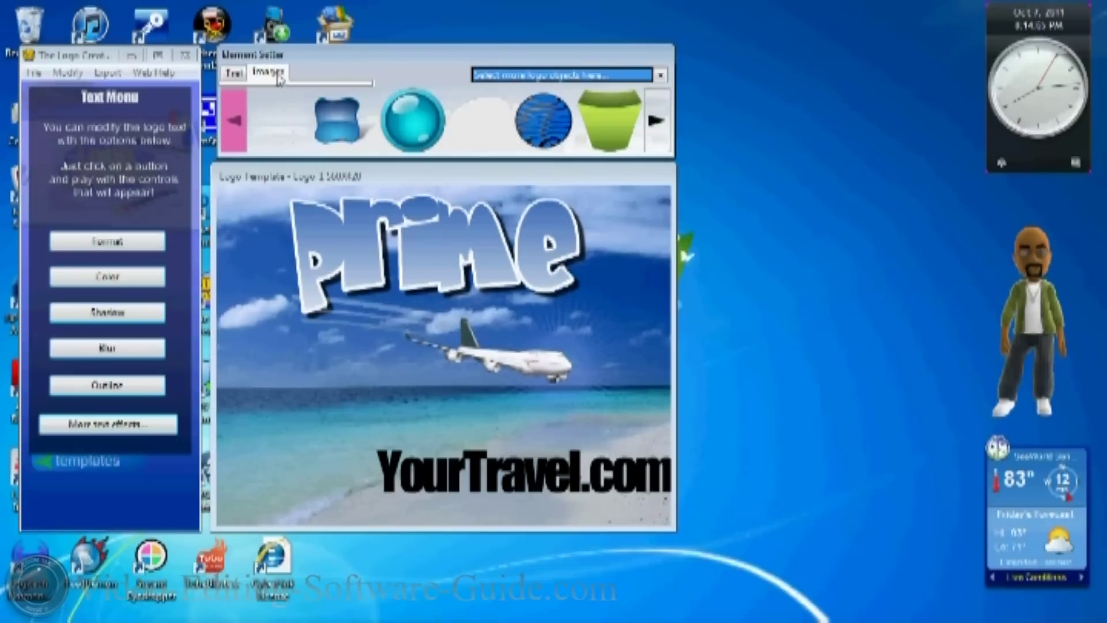
pyautogui.click(481, 360)
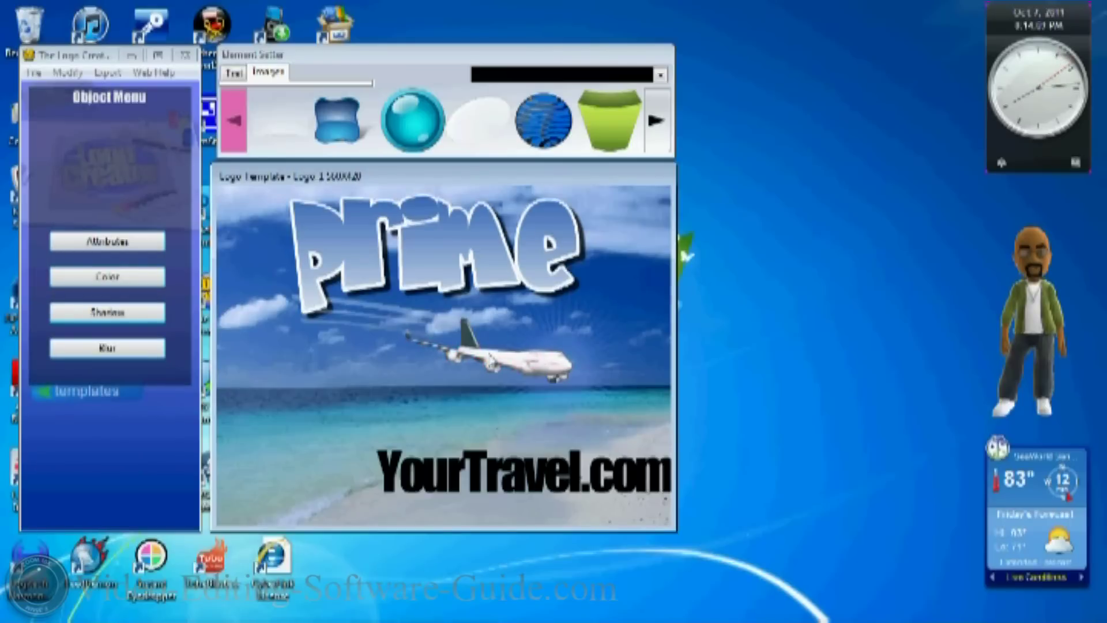
pyautogui.click(69, 74)
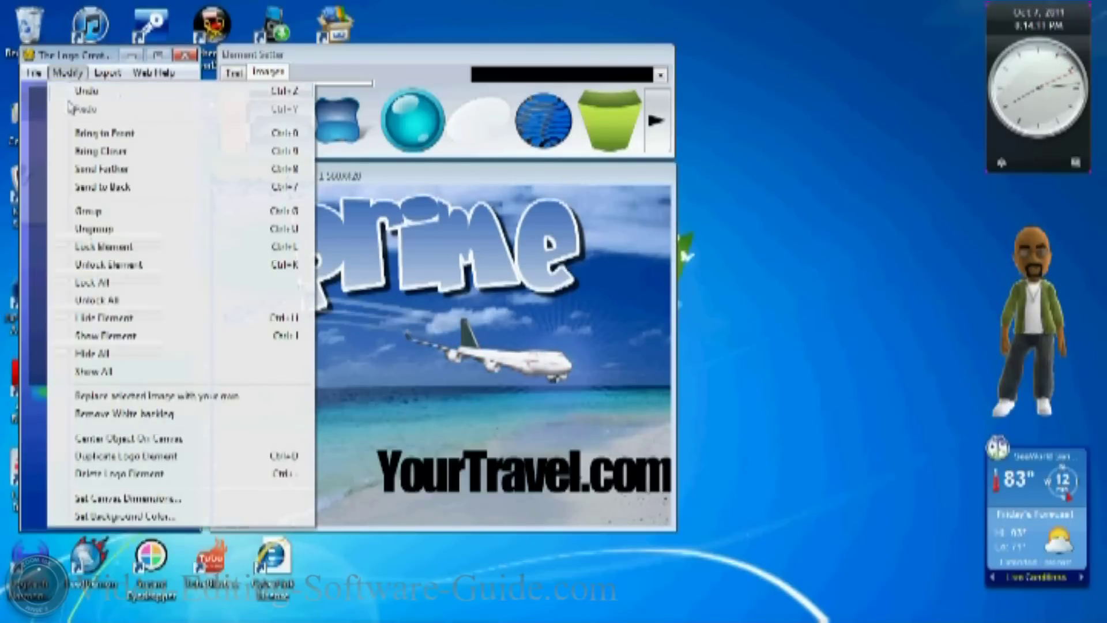
pyautogui.click(123, 410)
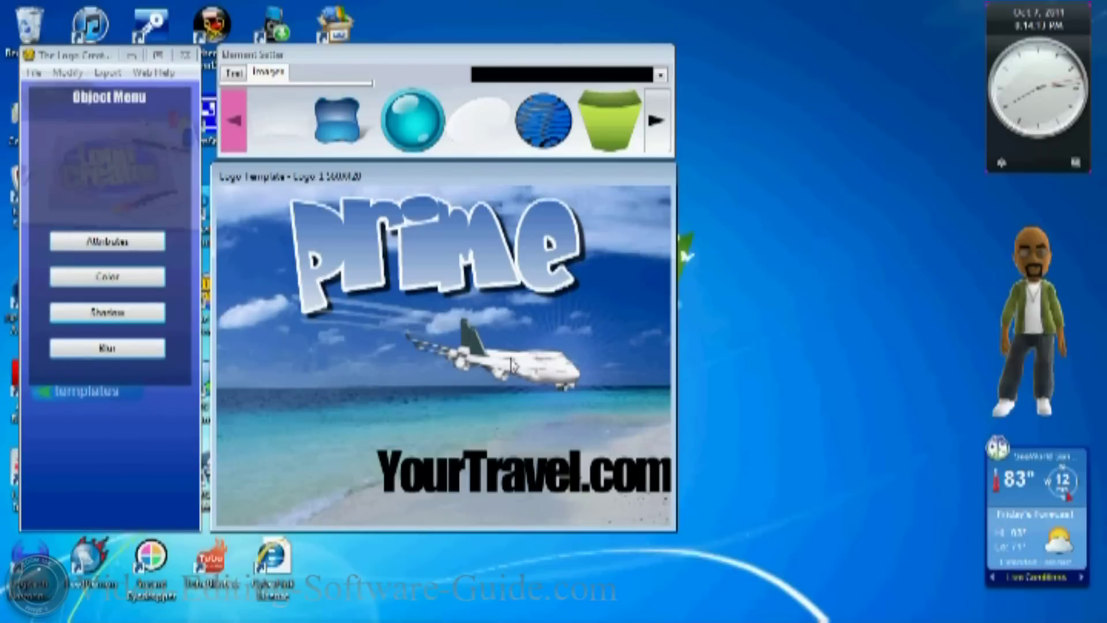
pyautogui.moveTo(510, 361); pyautogui.dragTo(348, 354)
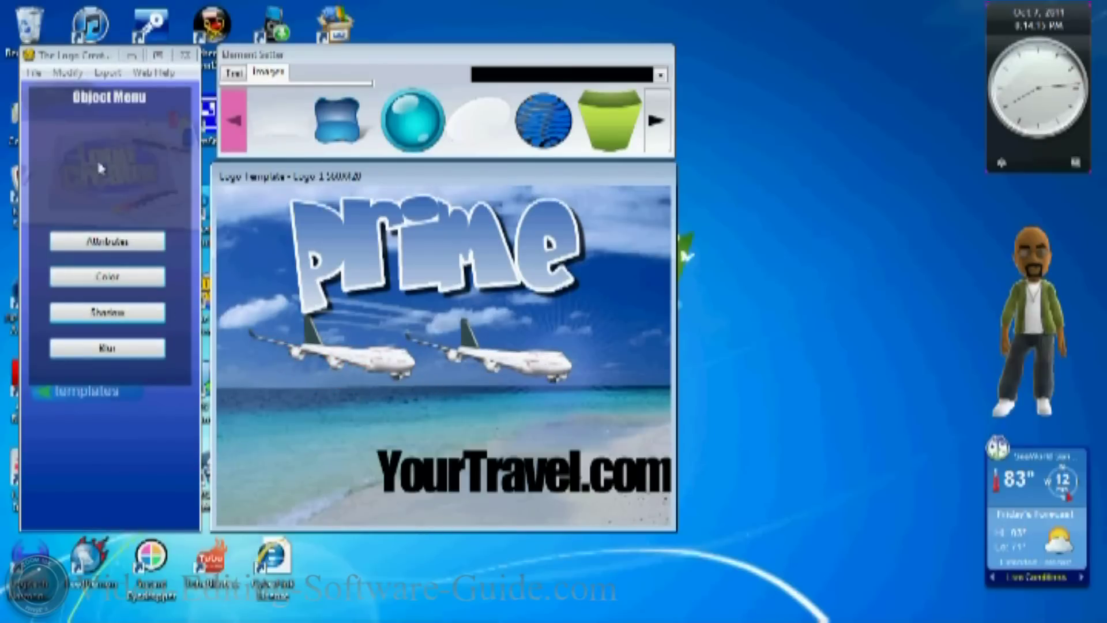
pyautogui.click(68, 72)
pyautogui.click(94, 474)
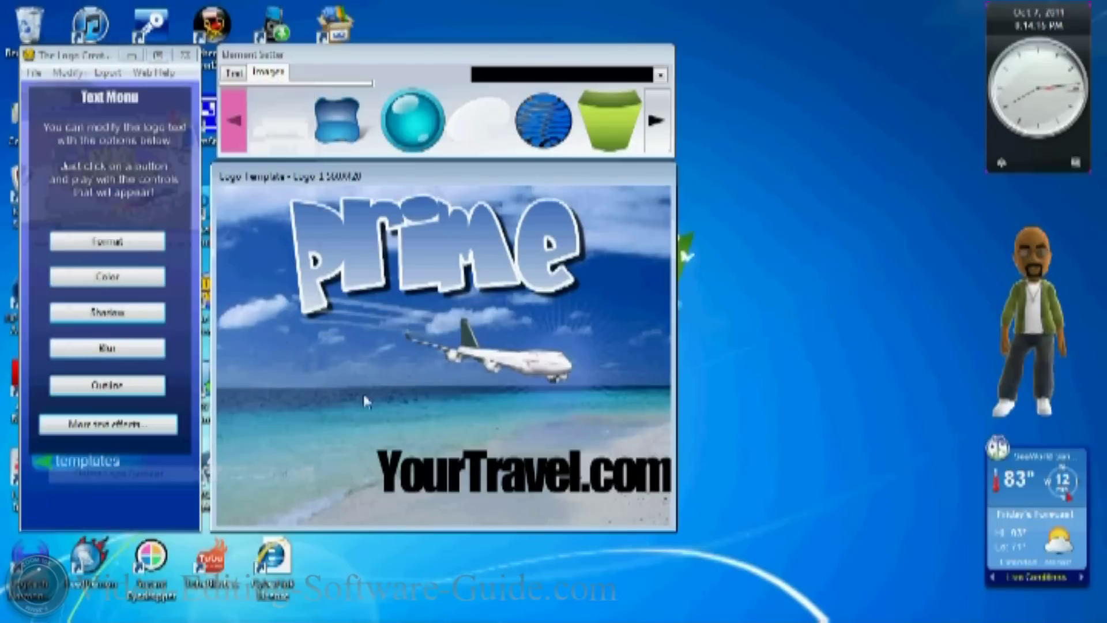
pyautogui.moveTo(530, 361)
pyautogui.mouseDown()
pyautogui.moveTo(411, 363)
pyautogui.moveTo(539, 344)
pyautogui.moveTo(531, 340)
pyautogui.mouseUp()
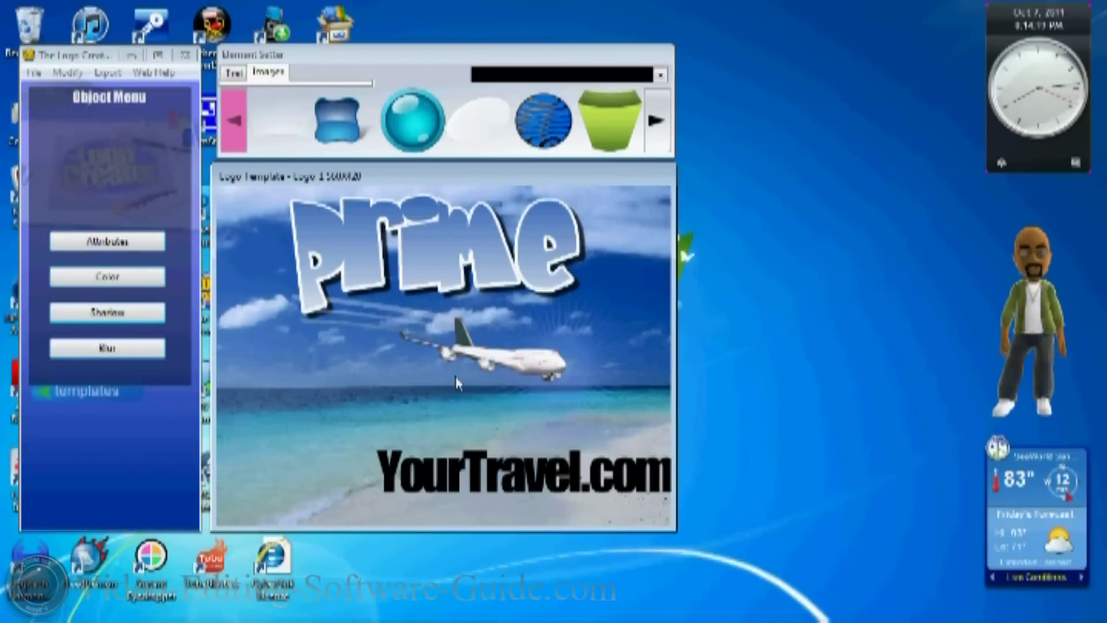
# Enlarge the airplane, angle it nose-down, and flip it to face the other way
pyautogui.click(102, 242)
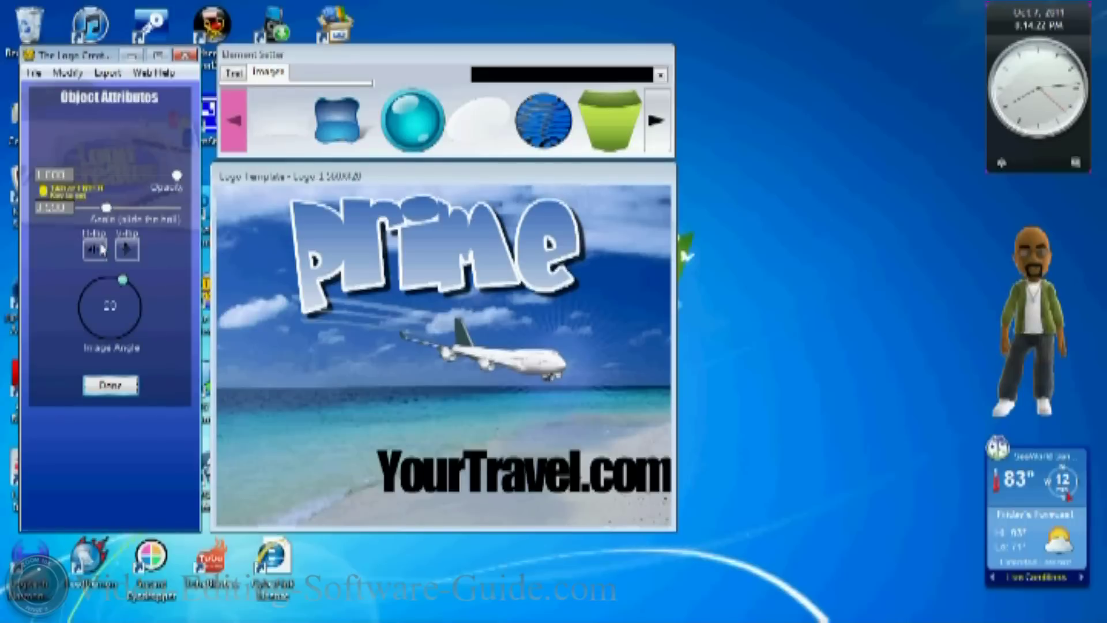
pyautogui.moveTo(107, 209)
pyautogui.mouseDown()
pyautogui.moveTo(137, 210)
pyautogui.moveTo(104, 209)
pyautogui.mouseUp()
pyautogui.moveTo(178, 174)
pyautogui.mouseDown()
pyautogui.moveTo(133, 174)
pyautogui.moveTo(177, 174)
pyautogui.mouseUp()
pyautogui.moveTo(118, 287)
pyautogui.mouseDown()
pyautogui.moveTo(81, 291)
pyautogui.moveTo(81, 311)
pyautogui.moveTo(167, 308)
pyautogui.moveTo(122, 287)
pyautogui.mouseUp()
pyautogui.click(98, 257)
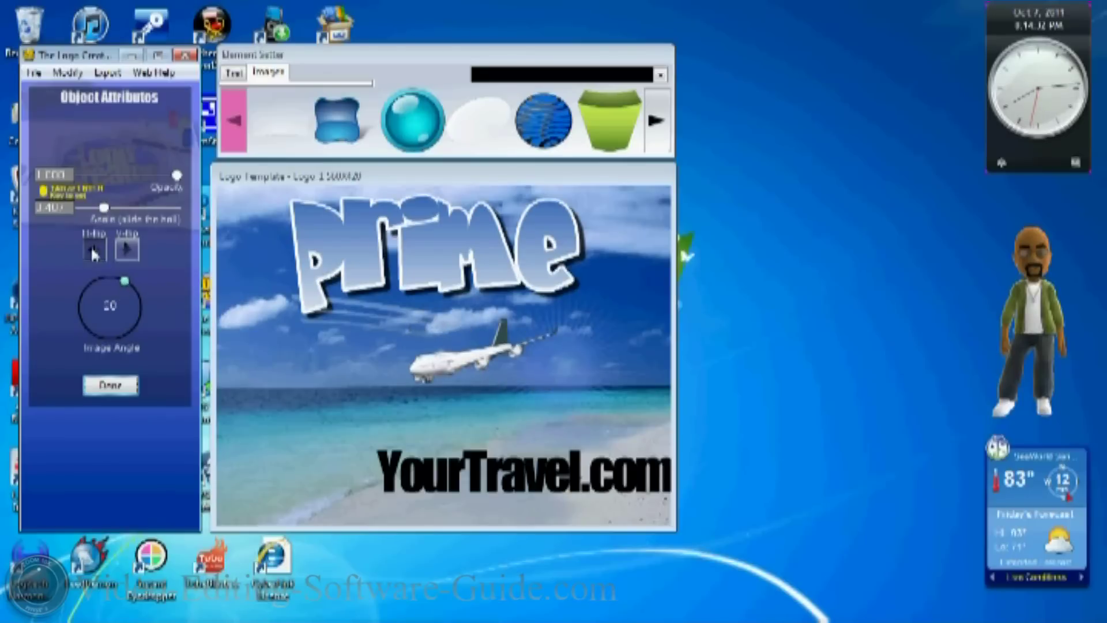
pyautogui.click(129, 249)
pyautogui.click(128, 250)
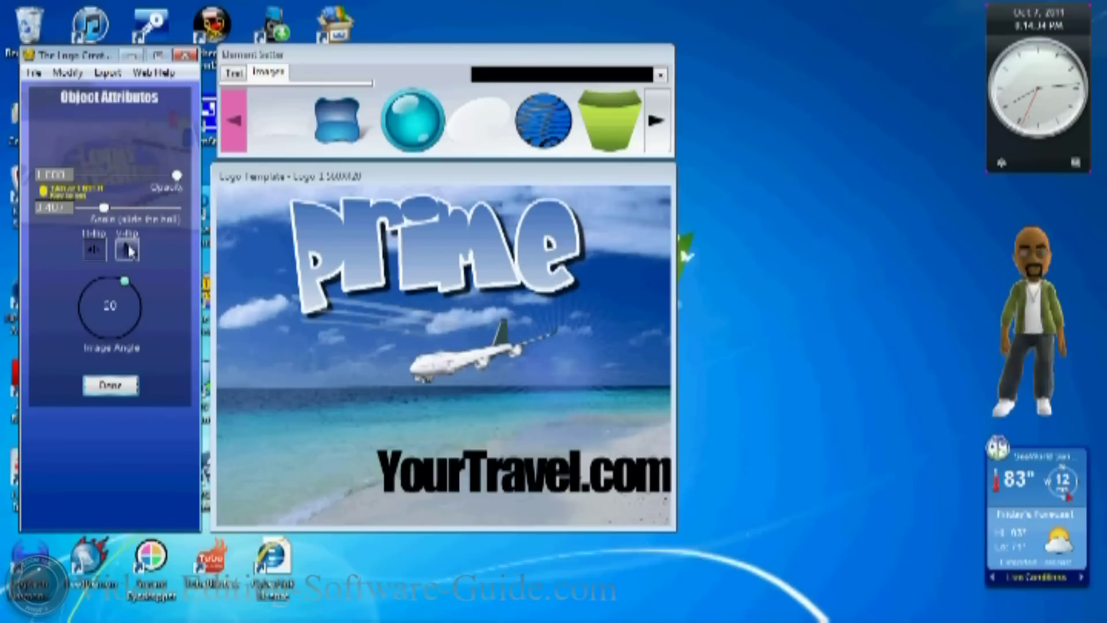
pyautogui.click(93, 252)
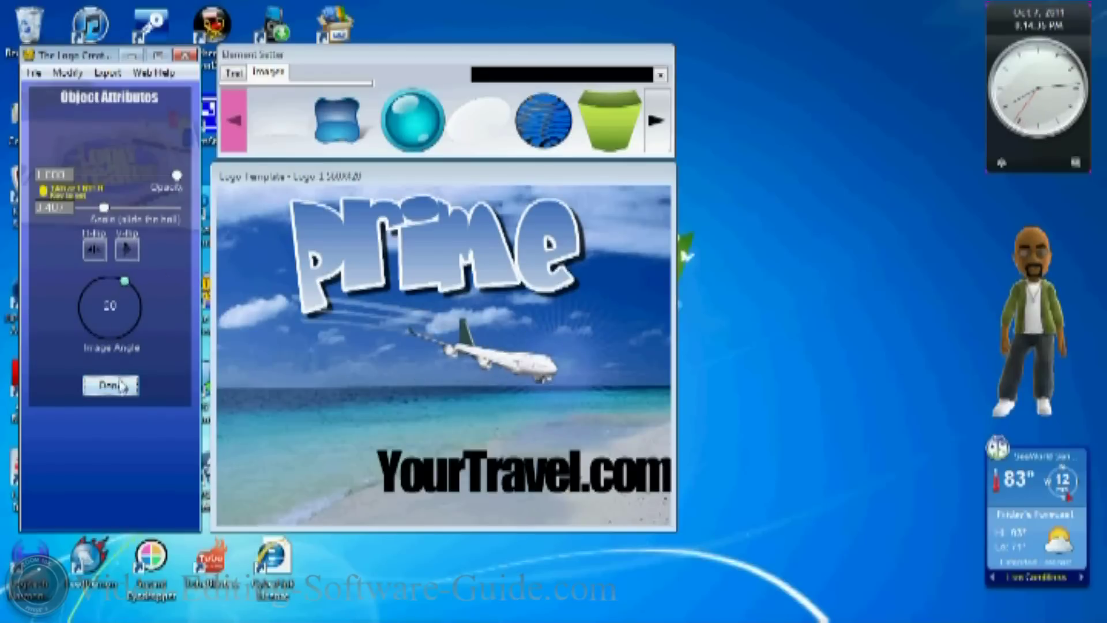
pyautogui.click(115, 386)
# Colorize the airplane, trying light green before choosing dark grey
pyautogui.click(101, 279)
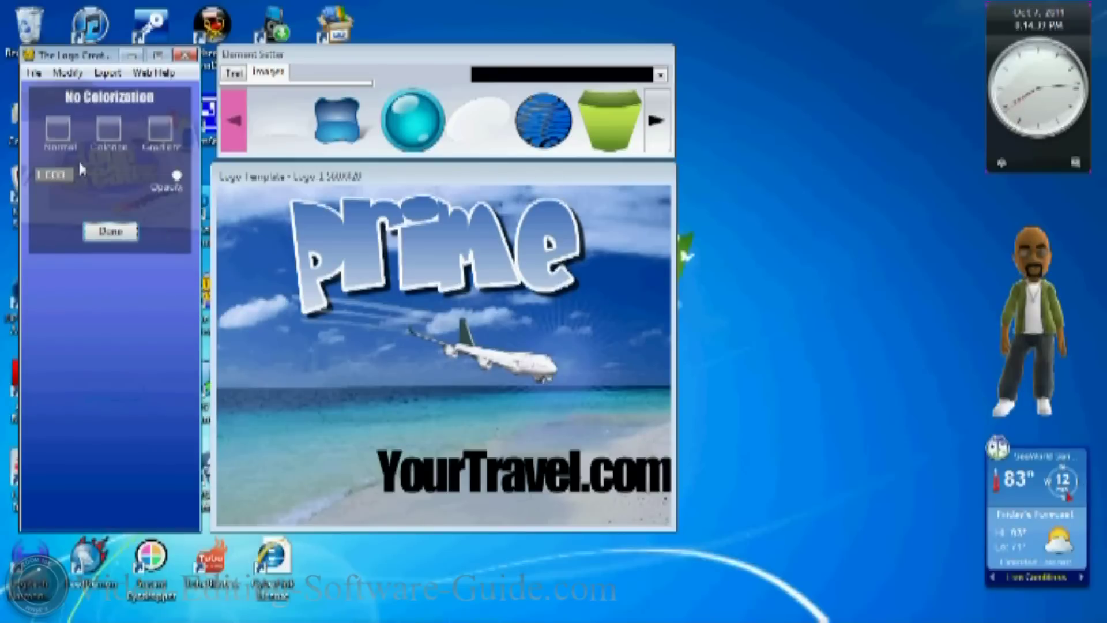
pyautogui.click(108, 131)
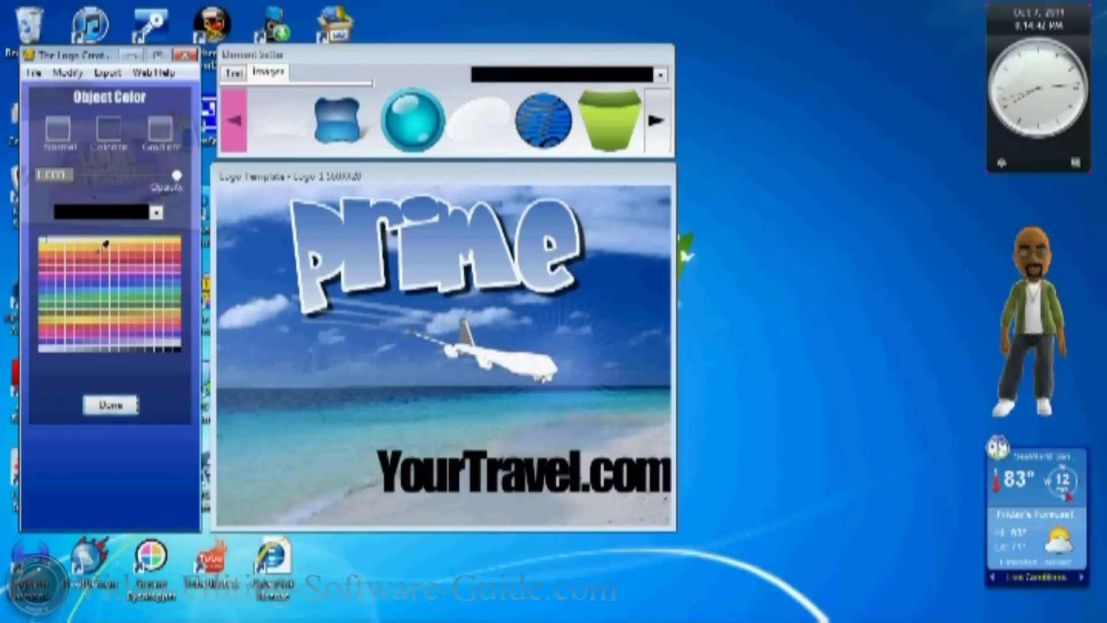
pyautogui.click(90, 294)
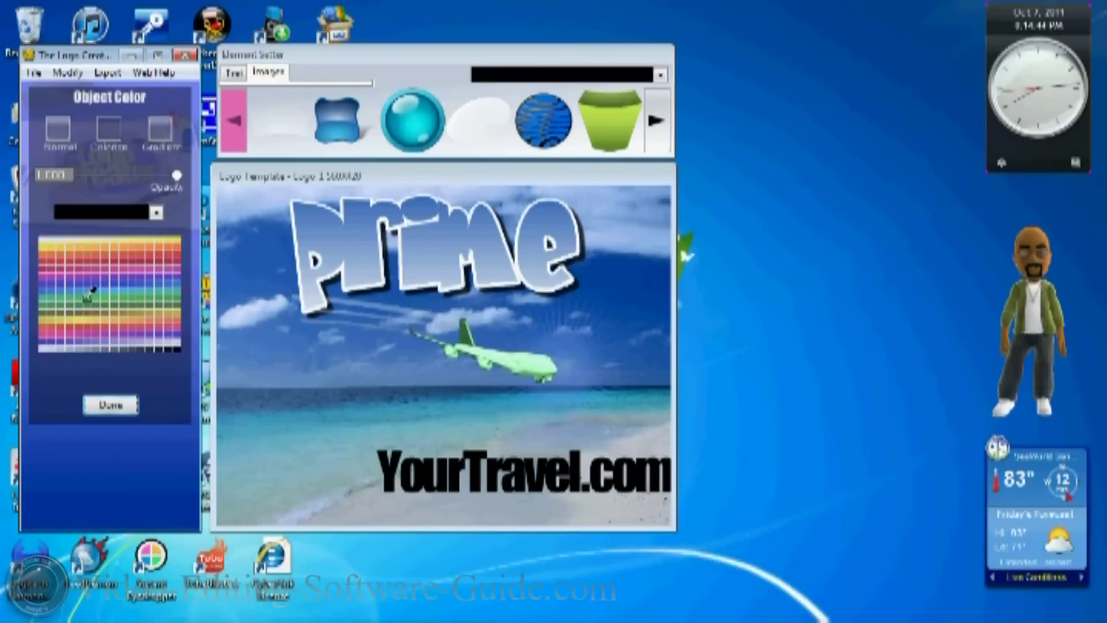
pyautogui.click(177, 347)
# Confirm the dark grey colour and set the airplane shadow's horizontal and vertical offsets
pyautogui.click(107, 404)
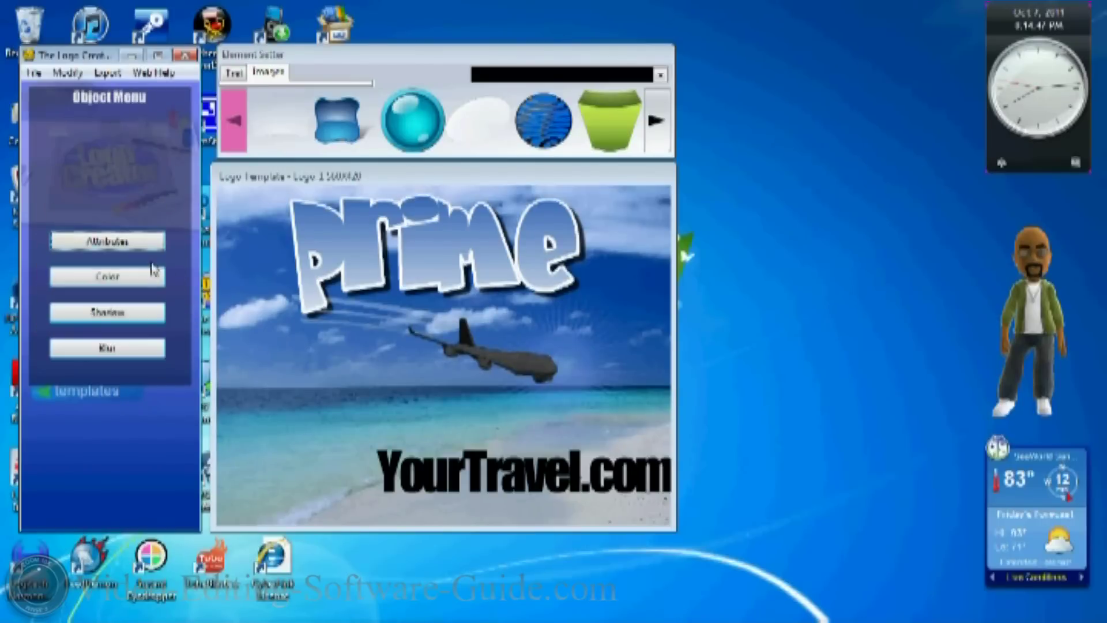
pyautogui.click(112, 312)
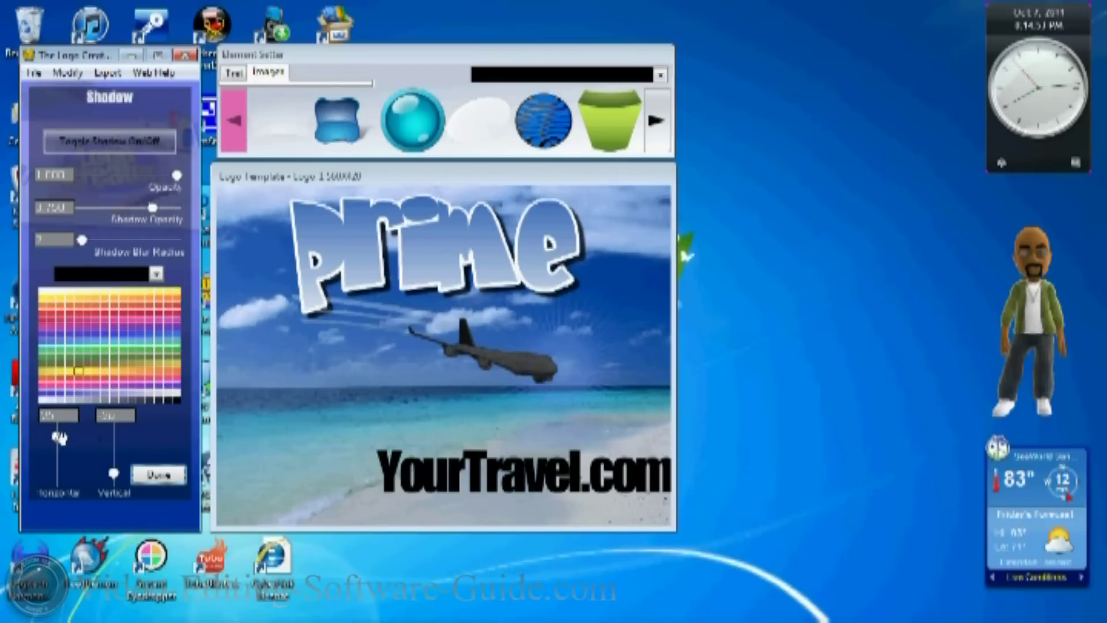
pyautogui.moveTo(60, 438); pyautogui.dragTo(114, 439)
pyautogui.moveTo(57, 461); pyautogui.dragTo(57, 482)
pyautogui.moveTo(114, 438); pyautogui.dragTo(63, 401)
pyautogui.click(156, 273)
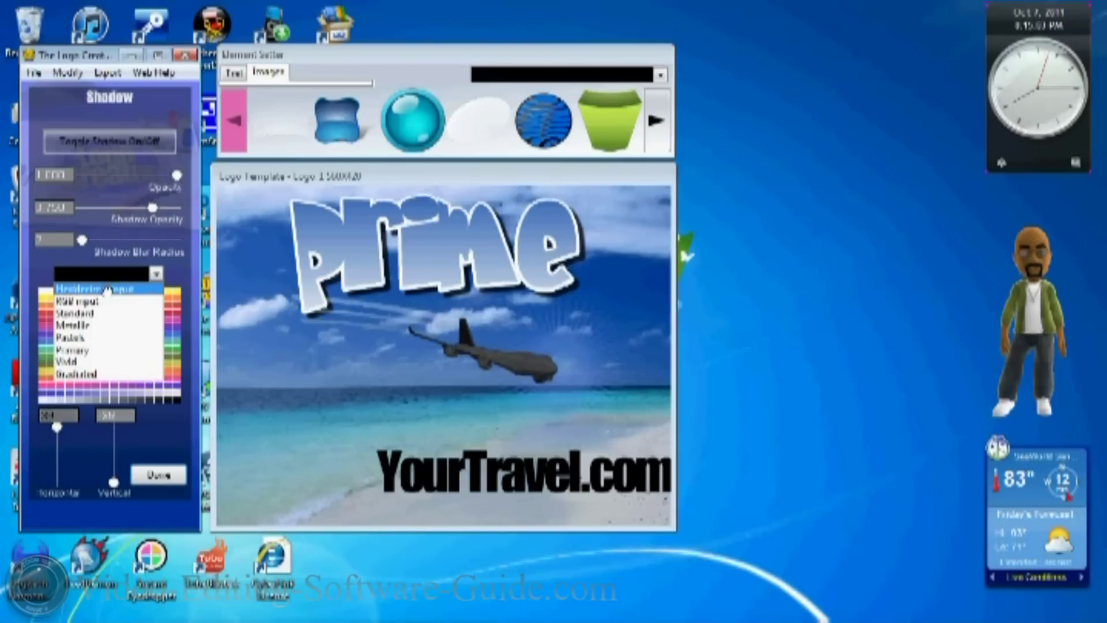
pyautogui.click(90, 301)
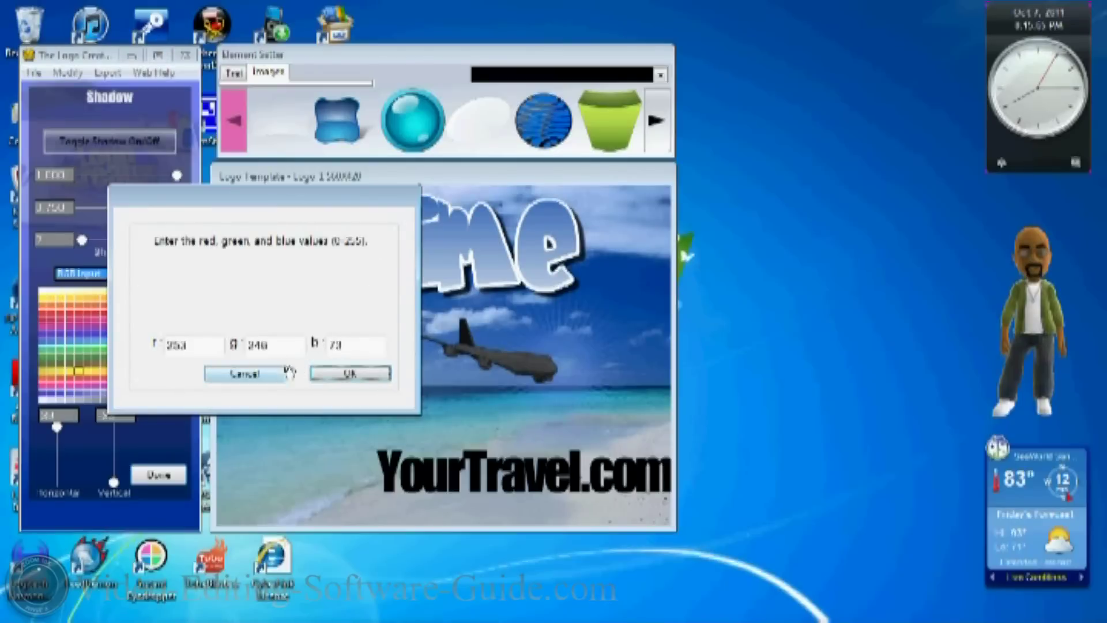
pyautogui.click(270, 375)
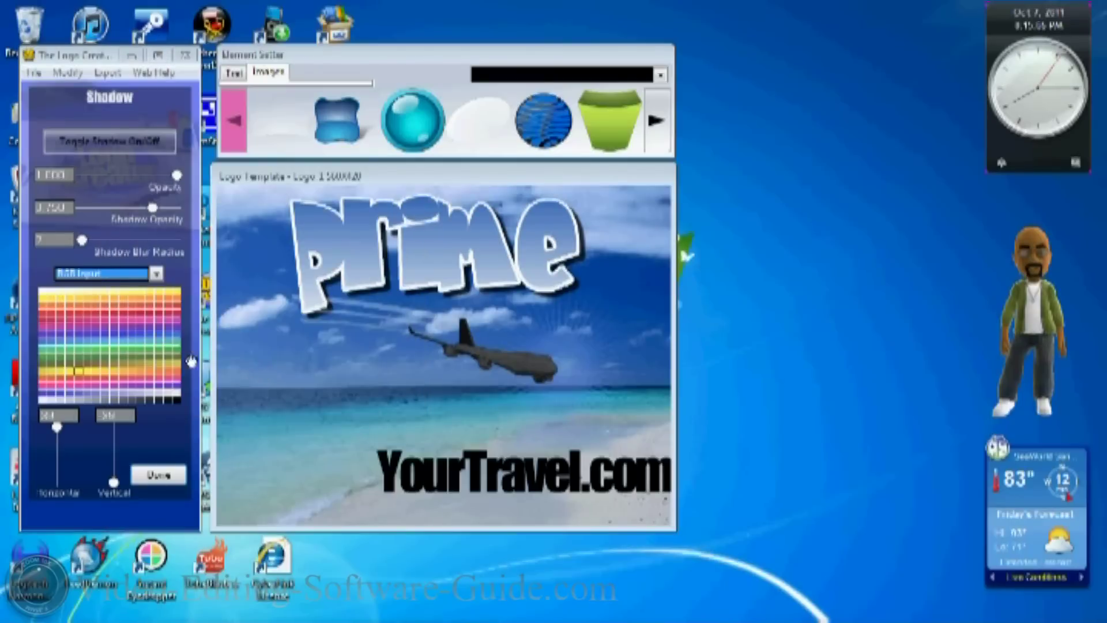
pyautogui.click(157, 273)
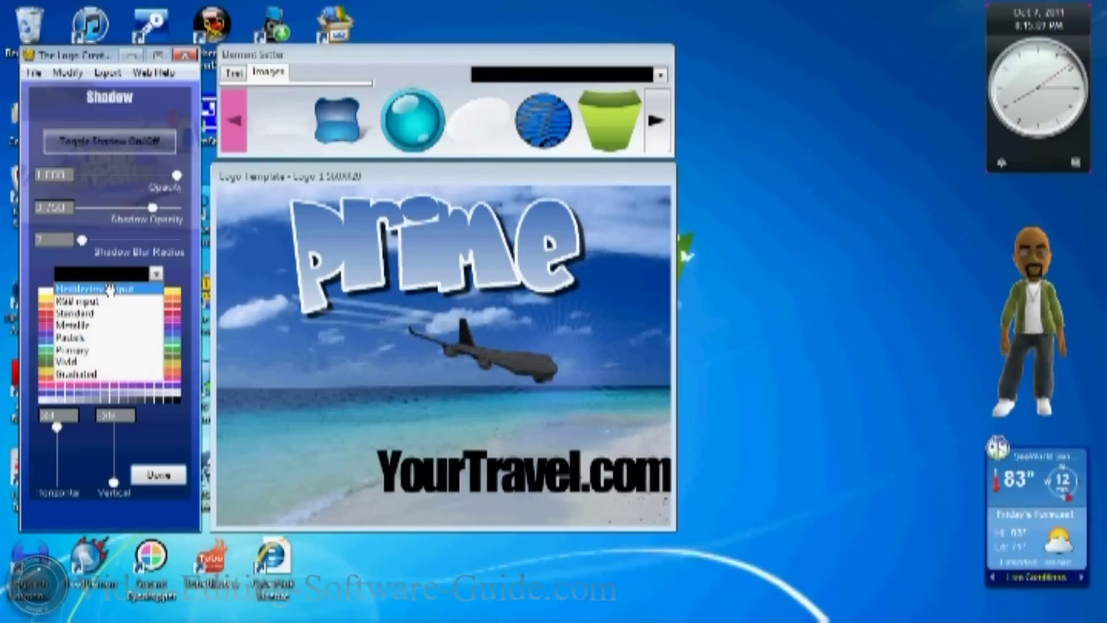
pyautogui.click(44, 275)
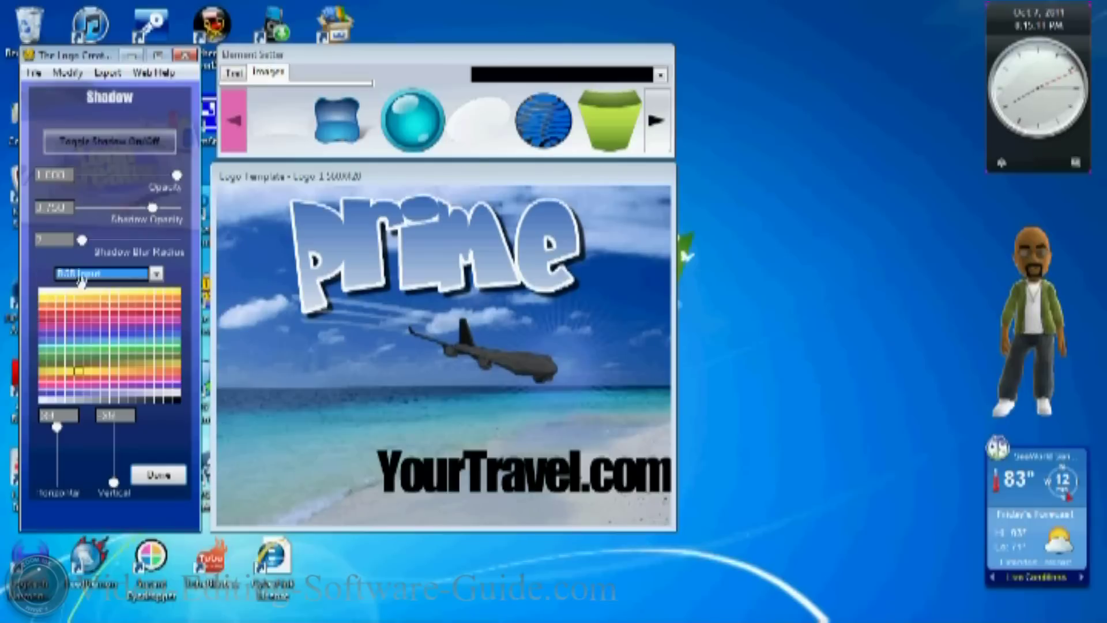
# Turn on the yellow shadow with higher opacity and a blur radius of 47
pyautogui.moveTo(153, 207)
pyautogui.mouseDown()
pyautogui.moveTo(118, 209)
pyautogui.moveTo(174, 208)
pyautogui.mouseUp()
pyautogui.moveTo(82, 239)
pyautogui.mouseDown()
pyautogui.moveTo(176, 242)
pyautogui.moveTo(82, 242)
pyautogui.mouseUp()
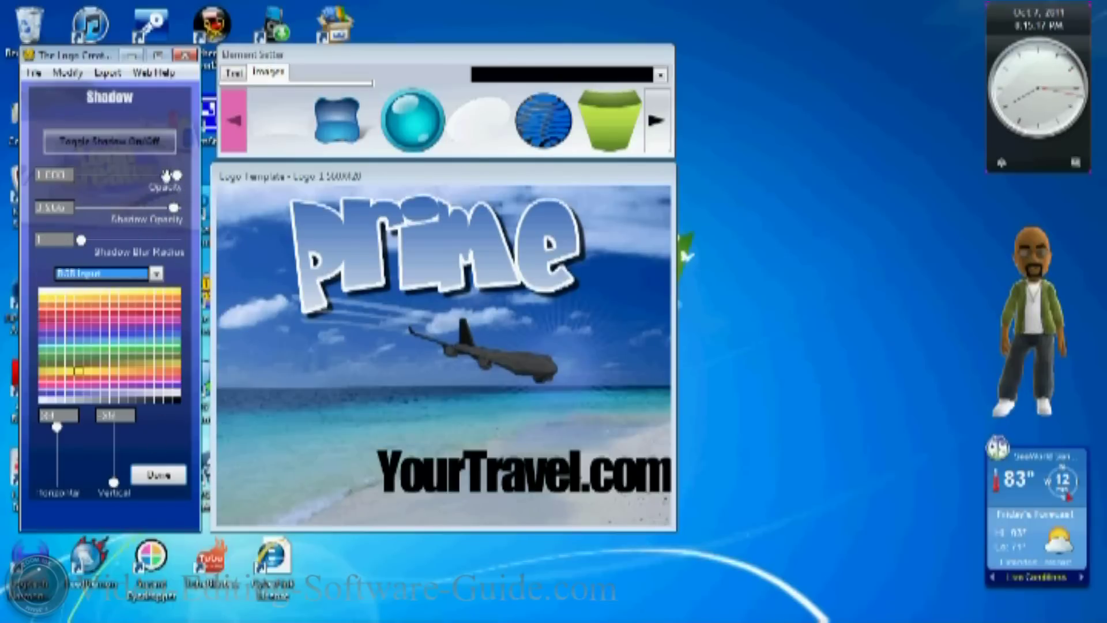
pyautogui.click(131, 149)
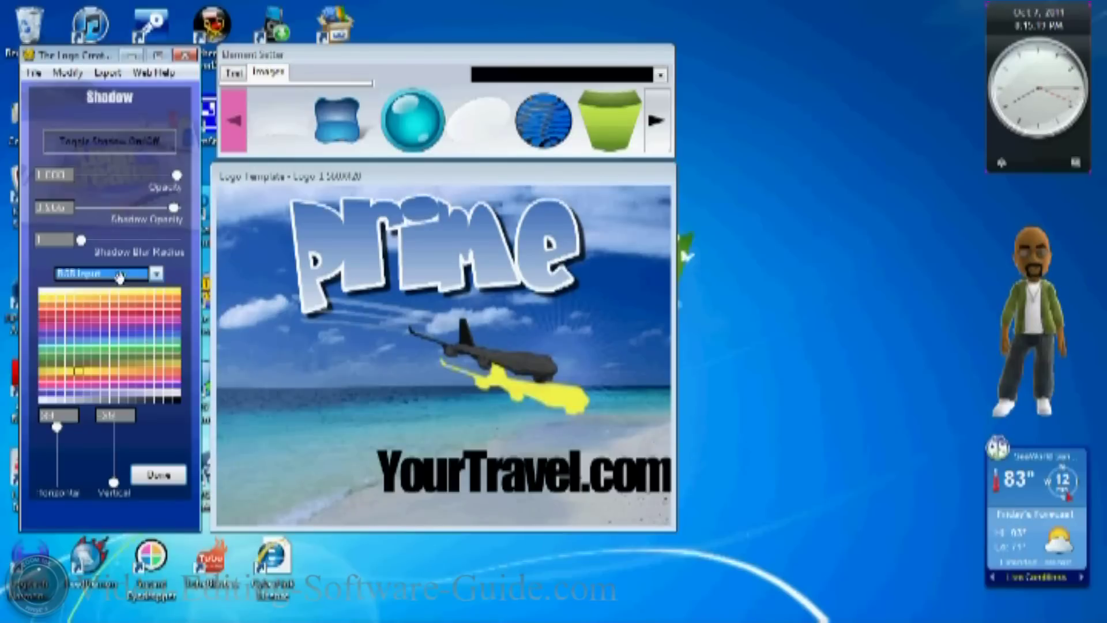
pyautogui.moveTo(84, 238); pyautogui.dragTo(126, 240)
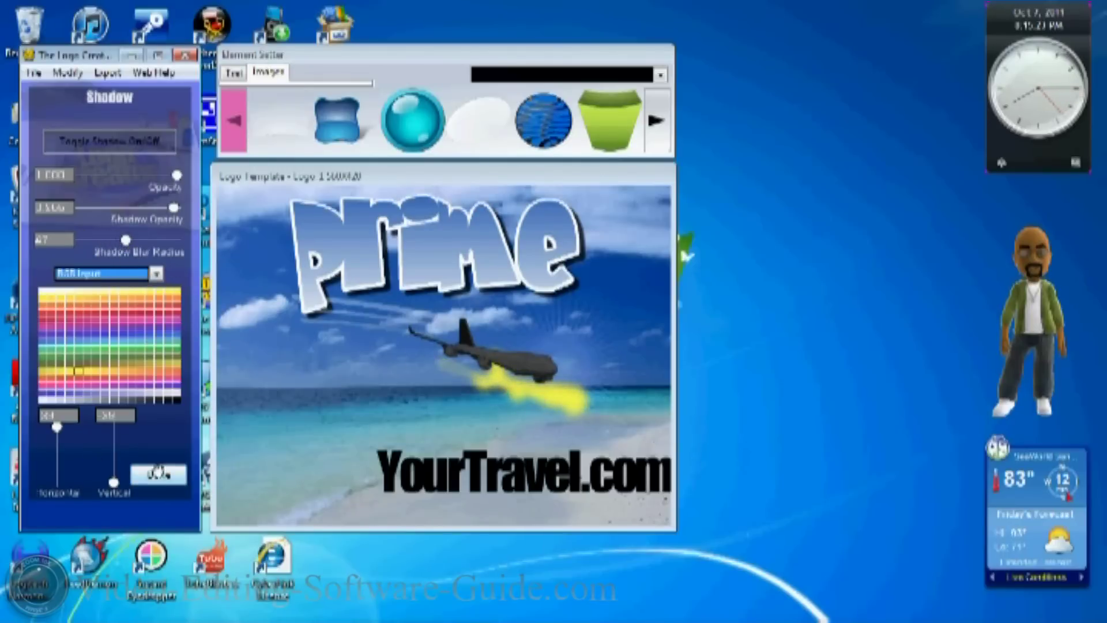
pyautogui.click(158, 474)
# Preview blur on the airplane, close Blur, and show the next page of logo images
pyautogui.click(115, 349)
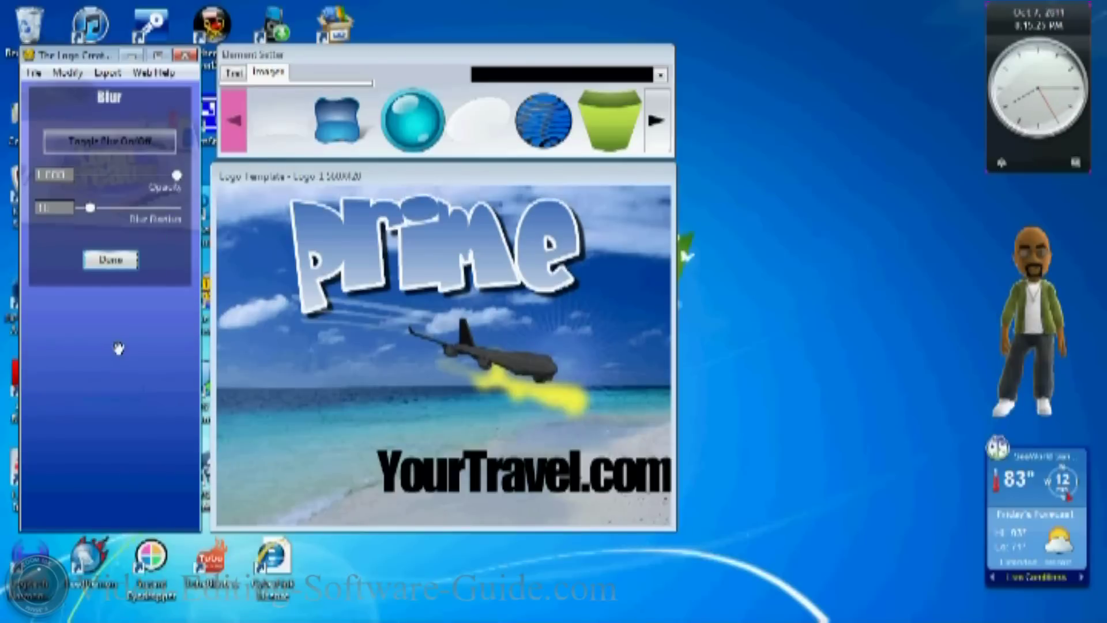
pyautogui.click(94, 146)
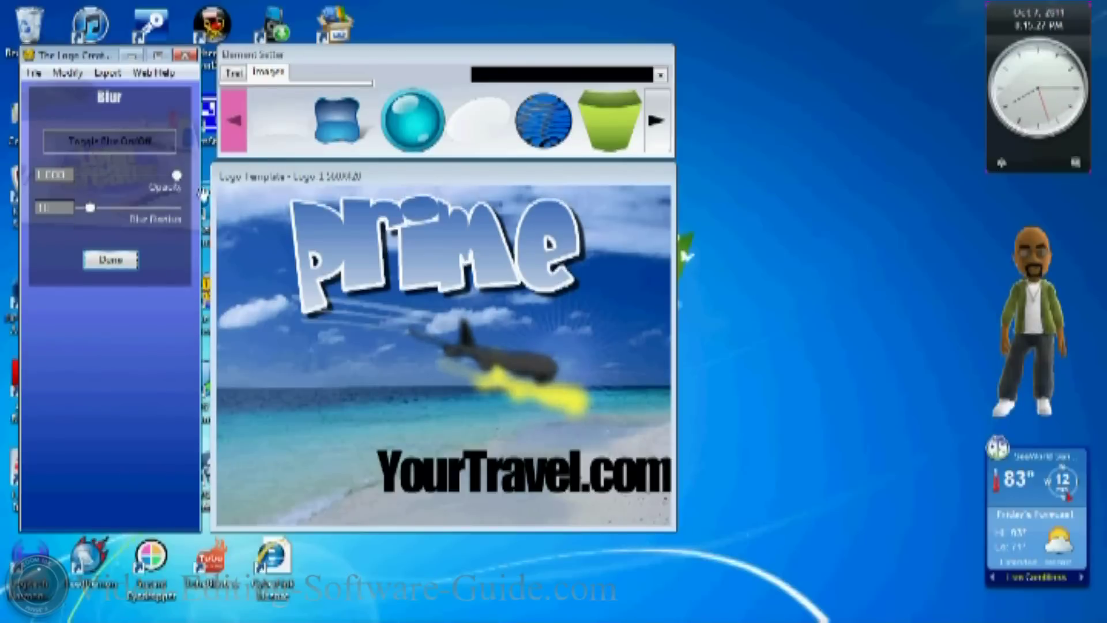
pyautogui.click(111, 259)
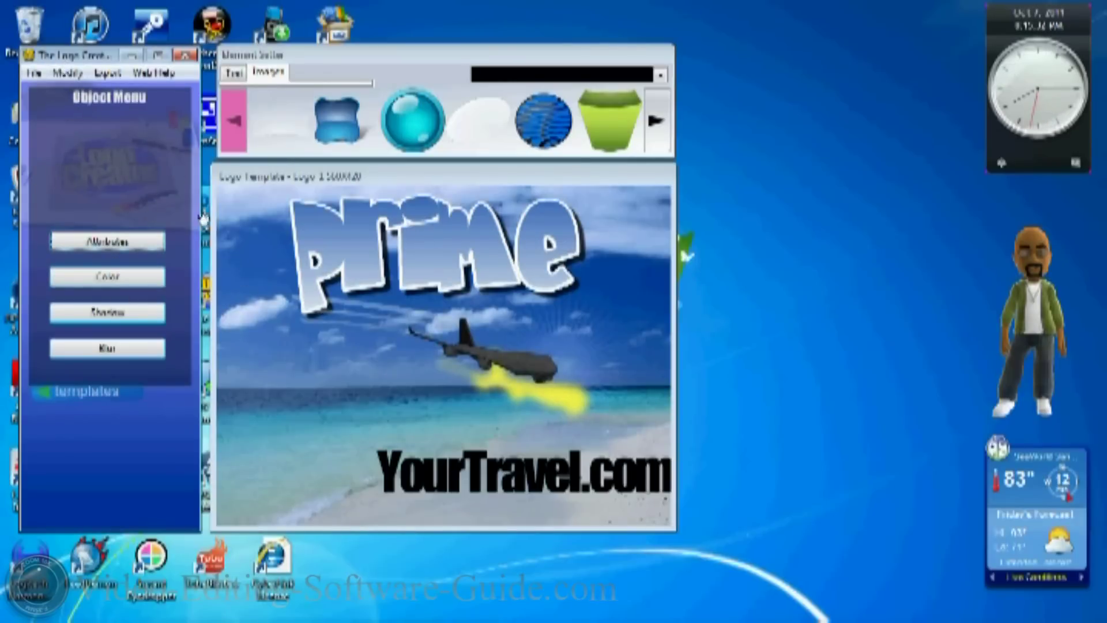
pyautogui.click(657, 119)
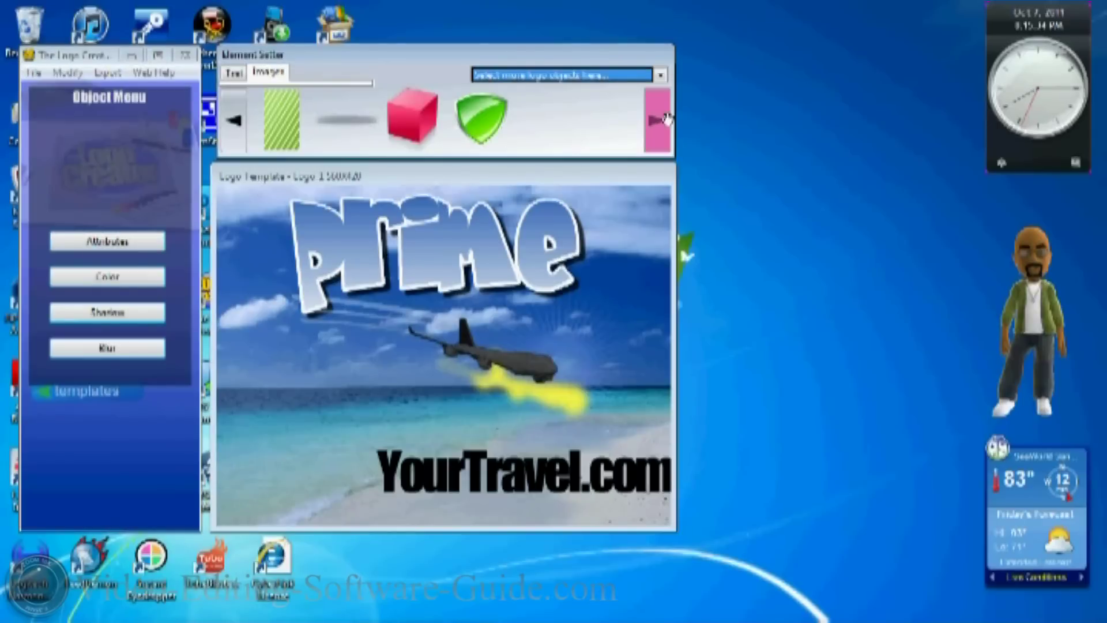
# Add a large Leisure Elements stick figure to the logo's left side, then show export formats
pyautogui.click(662, 73)
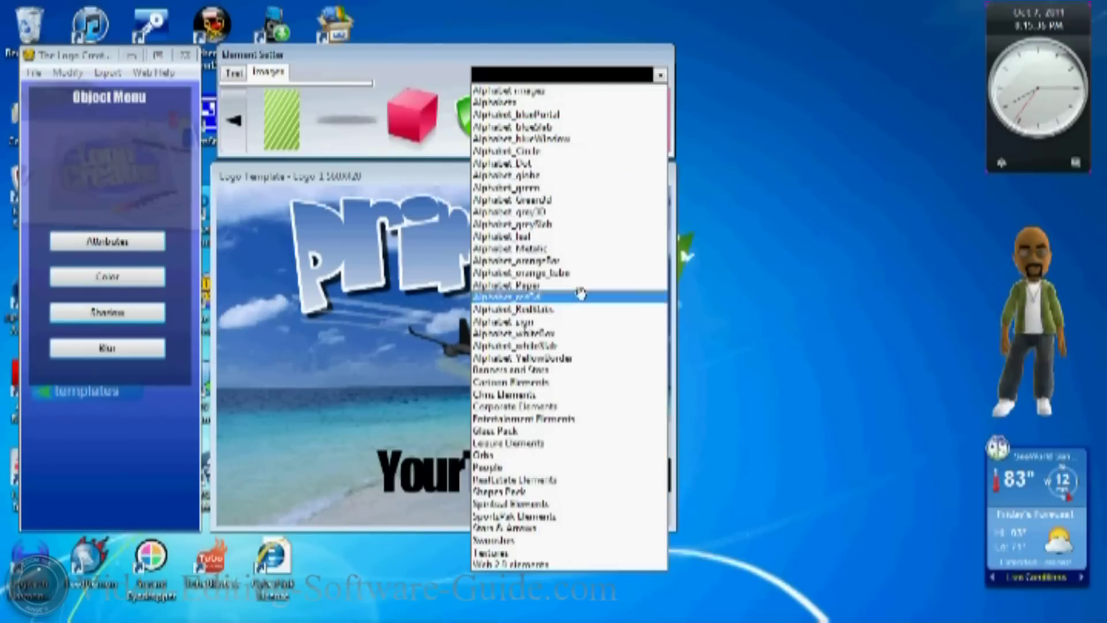
pyautogui.click(537, 441)
pyautogui.click(655, 121)
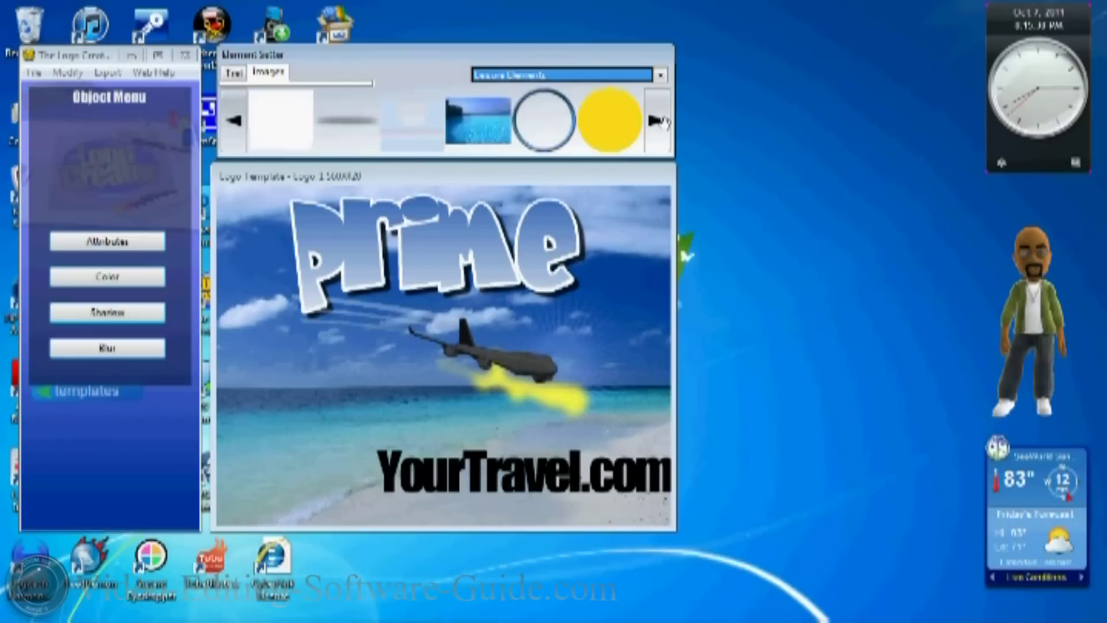
pyautogui.moveTo(413, 271); pyautogui.dragTo(323, 387)
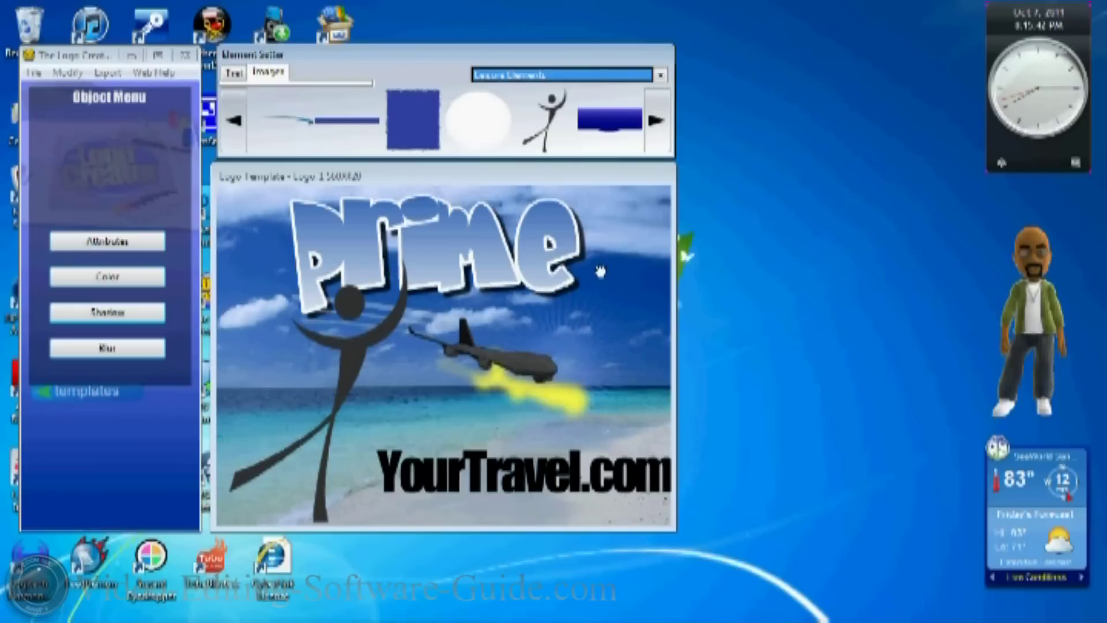
pyautogui.click(111, 73)
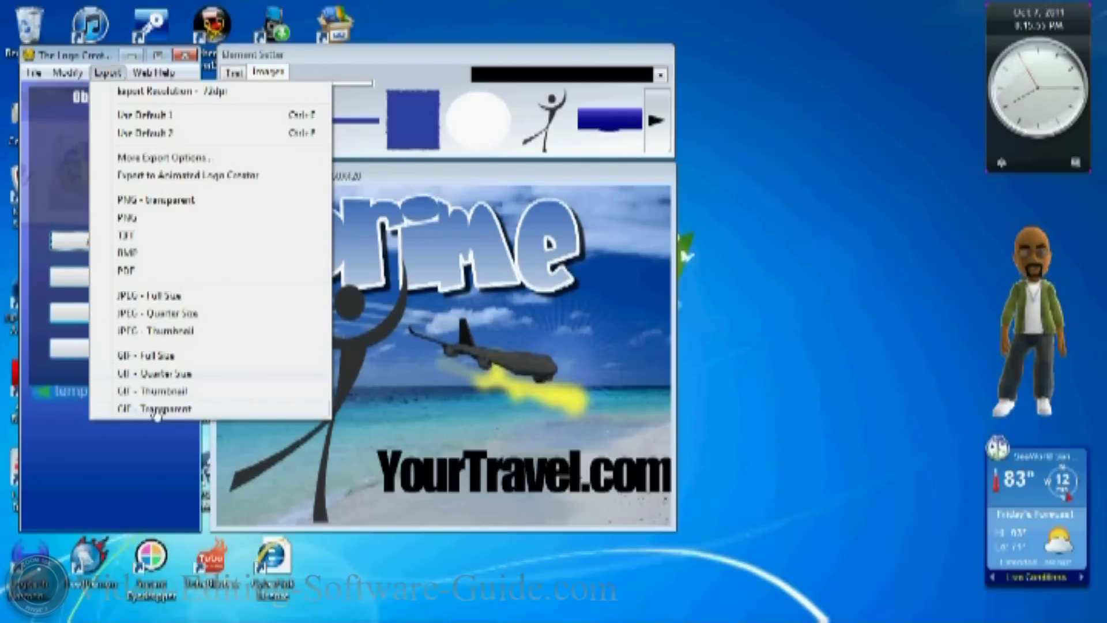
# Start a new logo without saving the Prime one and set its background to light grey
pyautogui.click(44, 80)
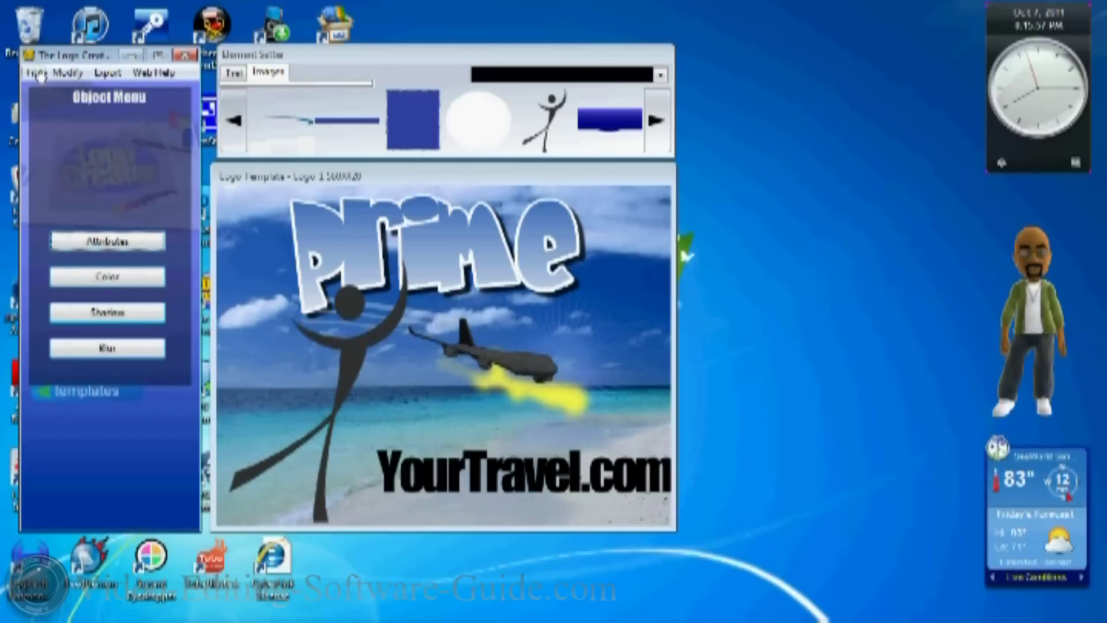
pyautogui.click(39, 73)
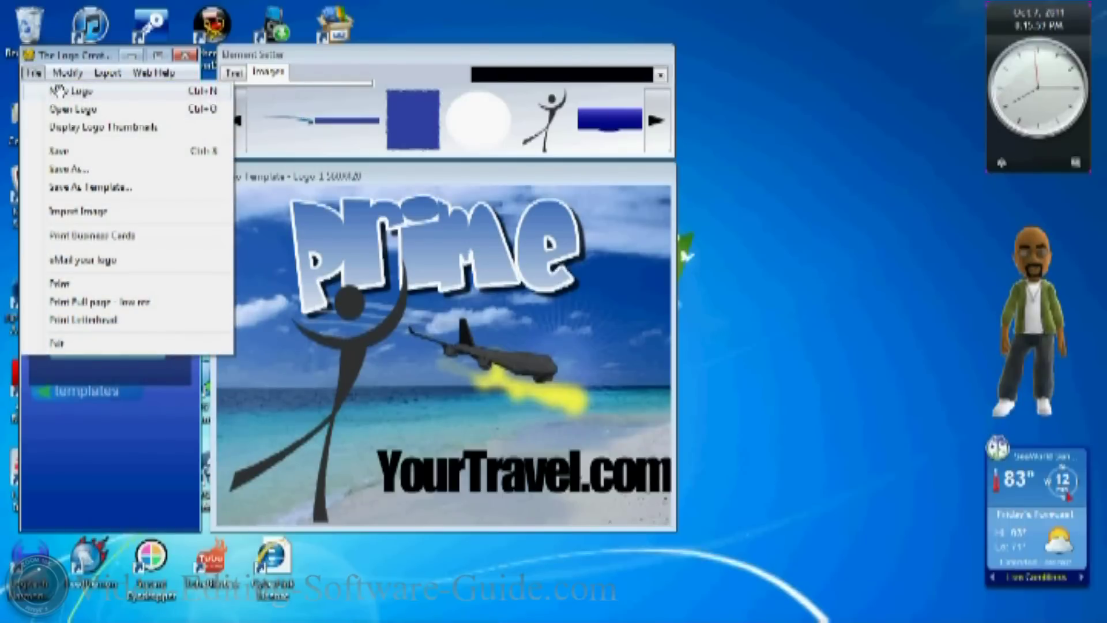
pyautogui.click(58, 90)
pyautogui.click(618, 372)
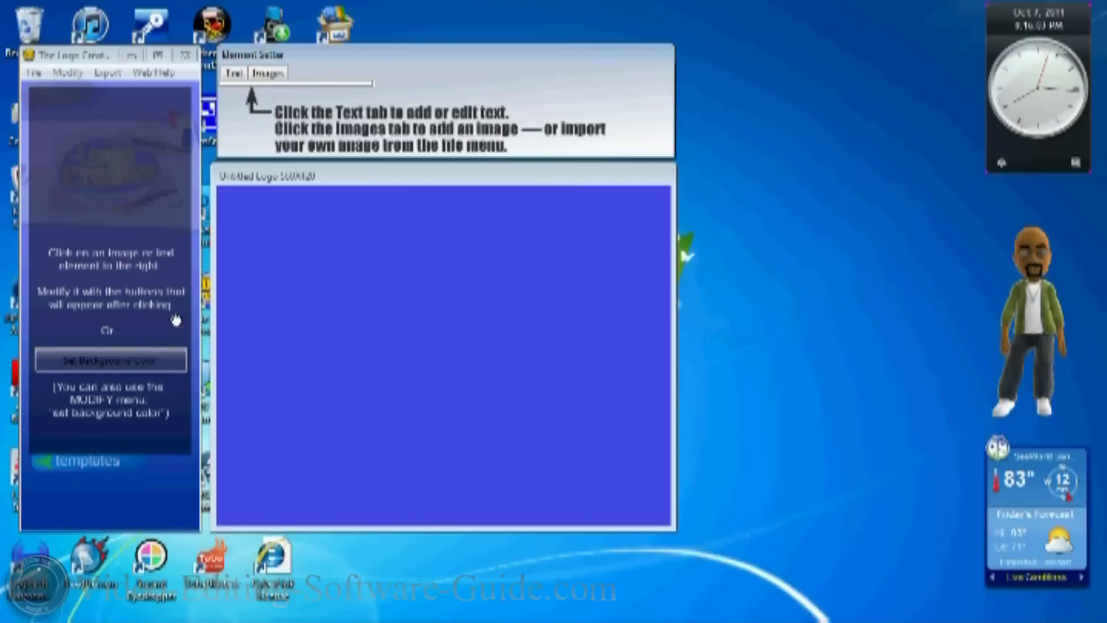
pyautogui.click(144, 361)
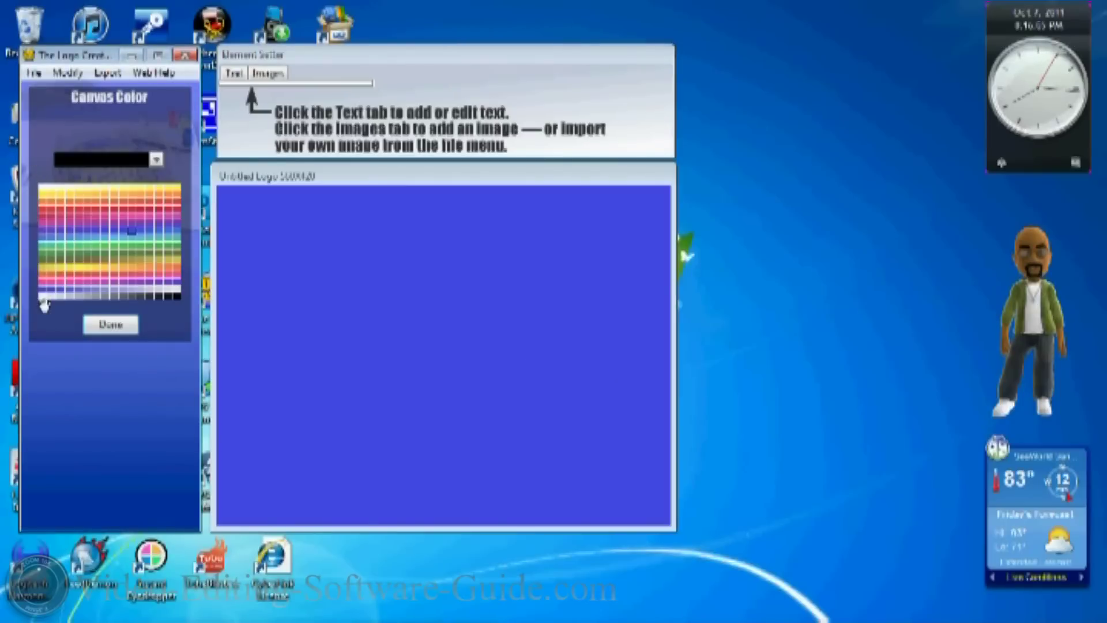
pyautogui.click(45, 296)
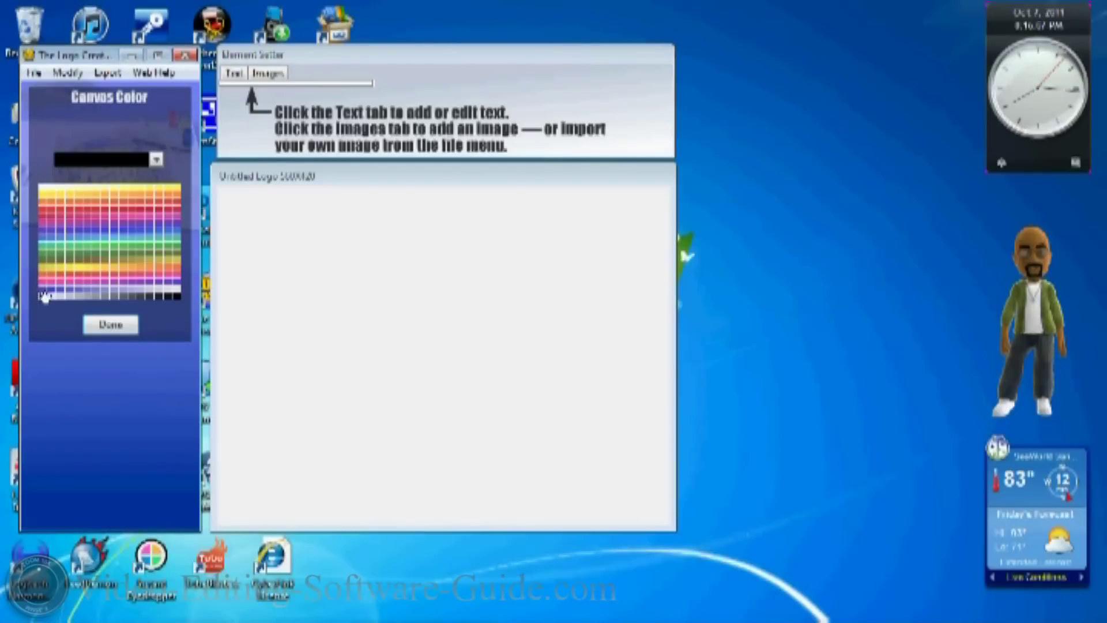
pyautogui.click(118, 321)
# Place the RealEstate Elements businessman on the canvas and scale it to about 0.872
pyautogui.click(270, 73)
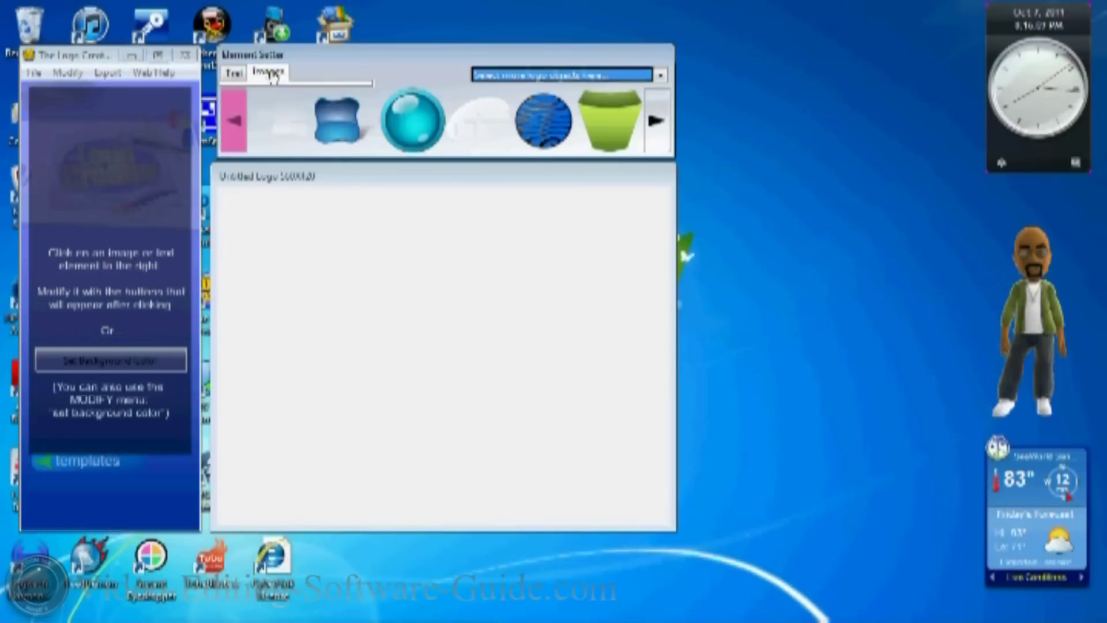
pyautogui.click(659, 75)
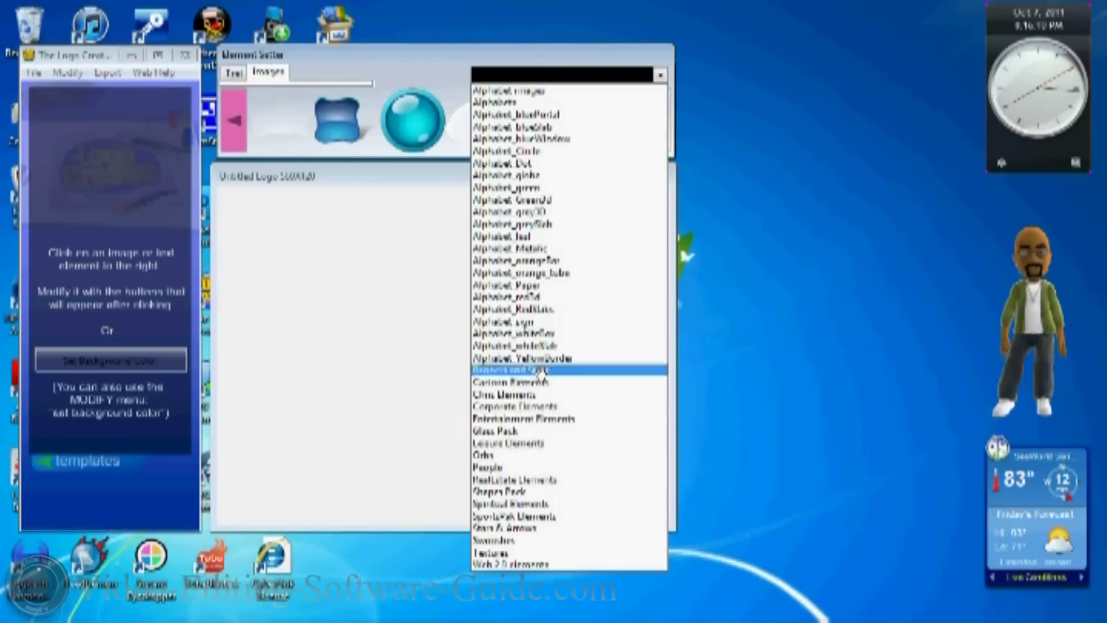
pyautogui.click(524, 477)
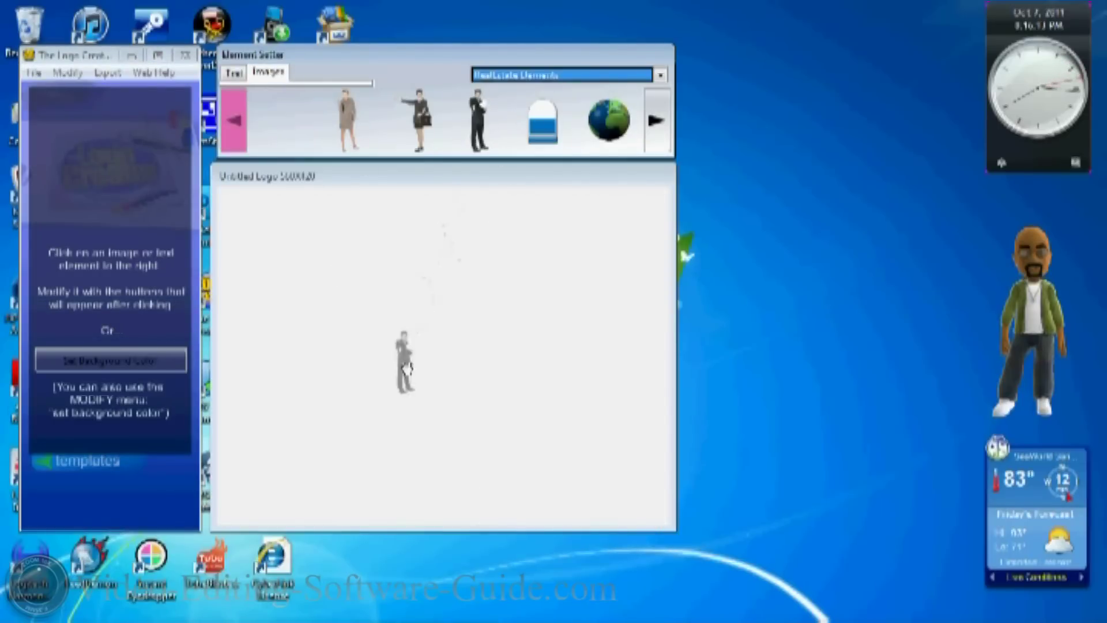
pyautogui.moveTo(405, 369); pyautogui.dragTo(406, 359)
pyautogui.click(137, 238)
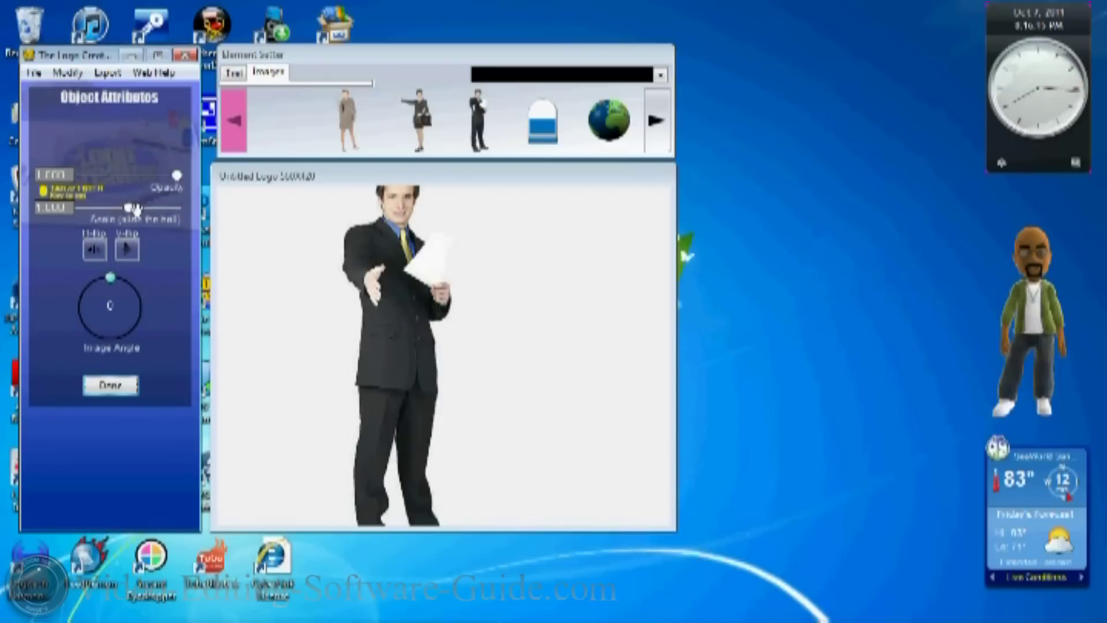
pyautogui.moveTo(128, 209); pyautogui.dragTo(112, 209)
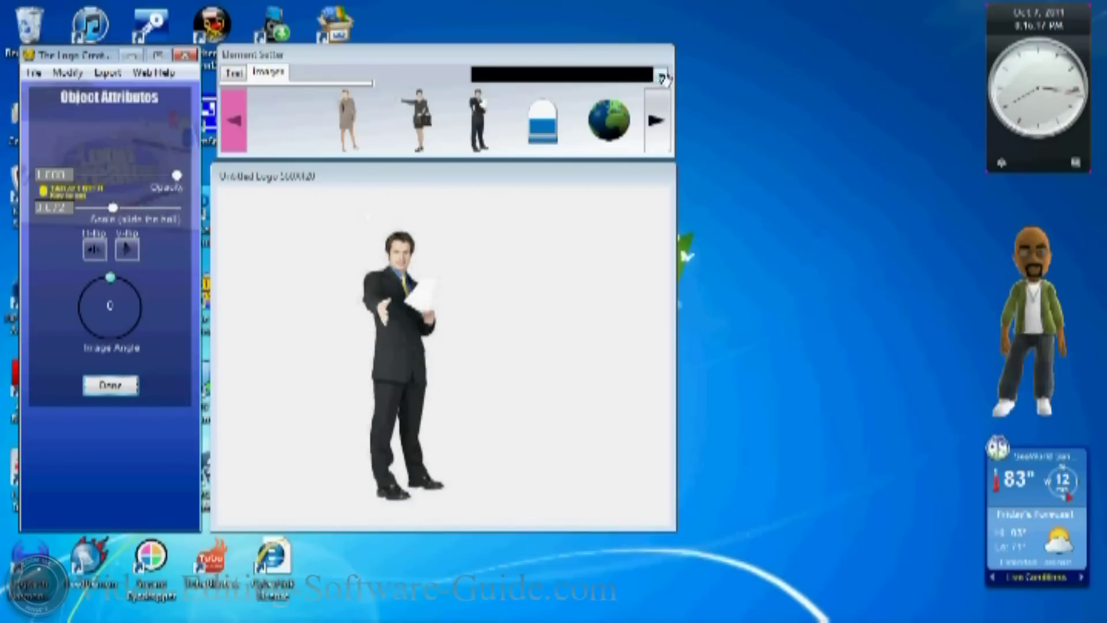
pyautogui.click(233, 73)
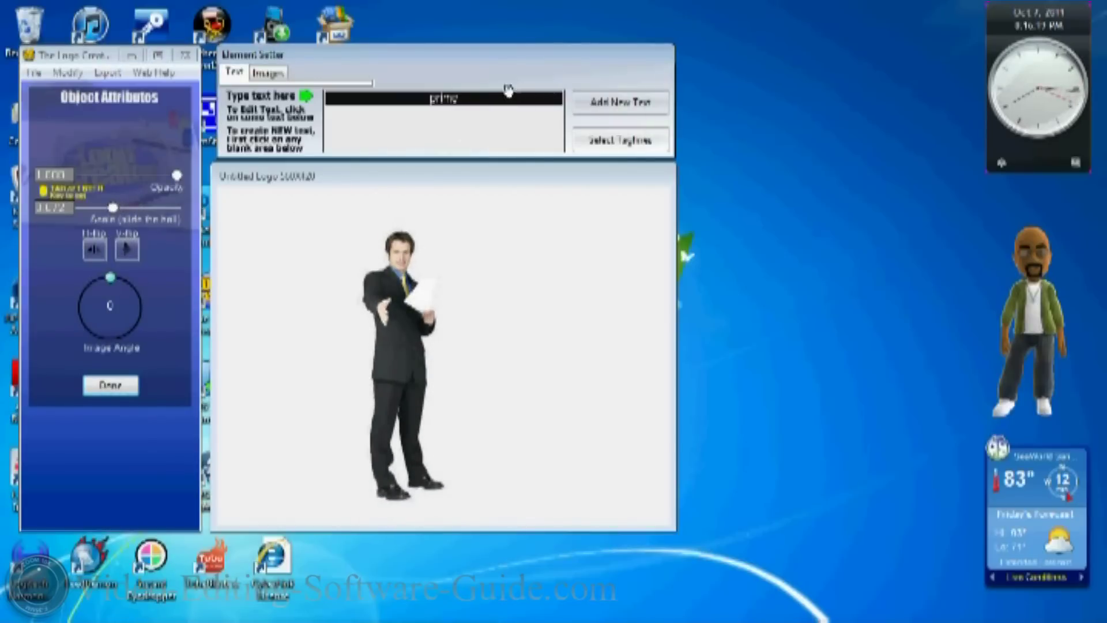
# Add the text 'prime', fill it with the AvidStudioPro_Avid_Page image, and move it down-right
pyautogui.click(606, 103)
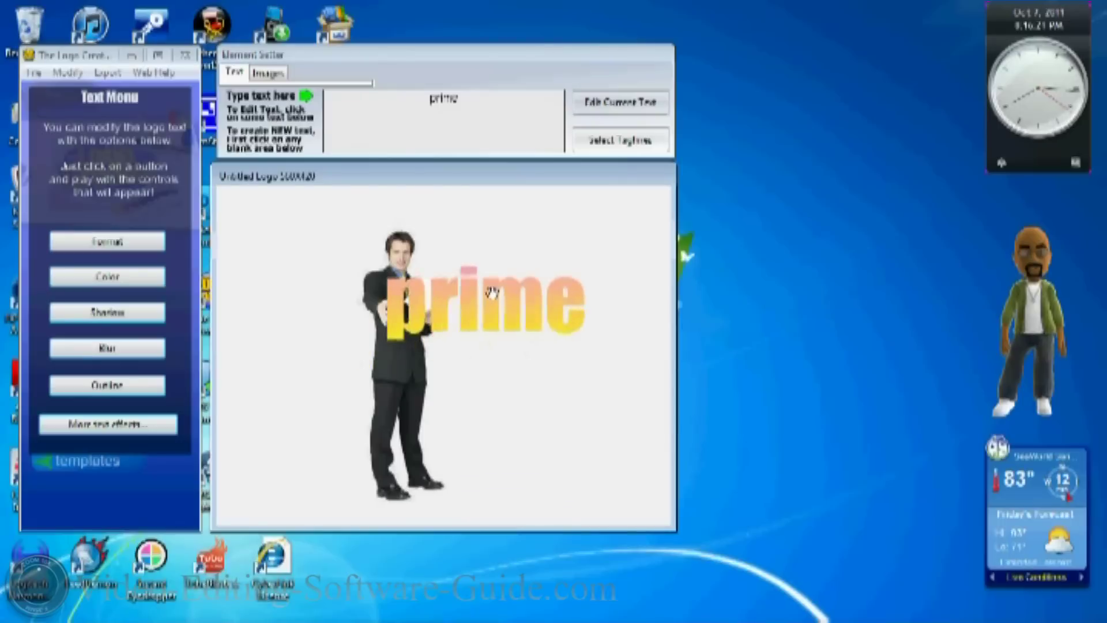
pyautogui.click(75, 280)
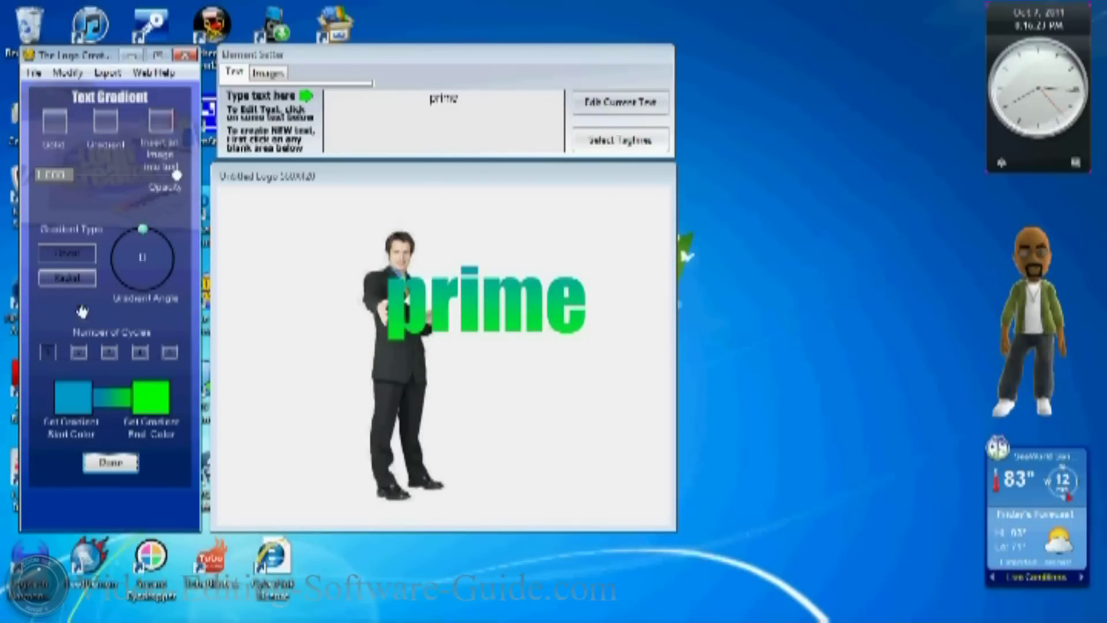
pyautogui.click(163, 120)
pyautogui.click(352, 300)
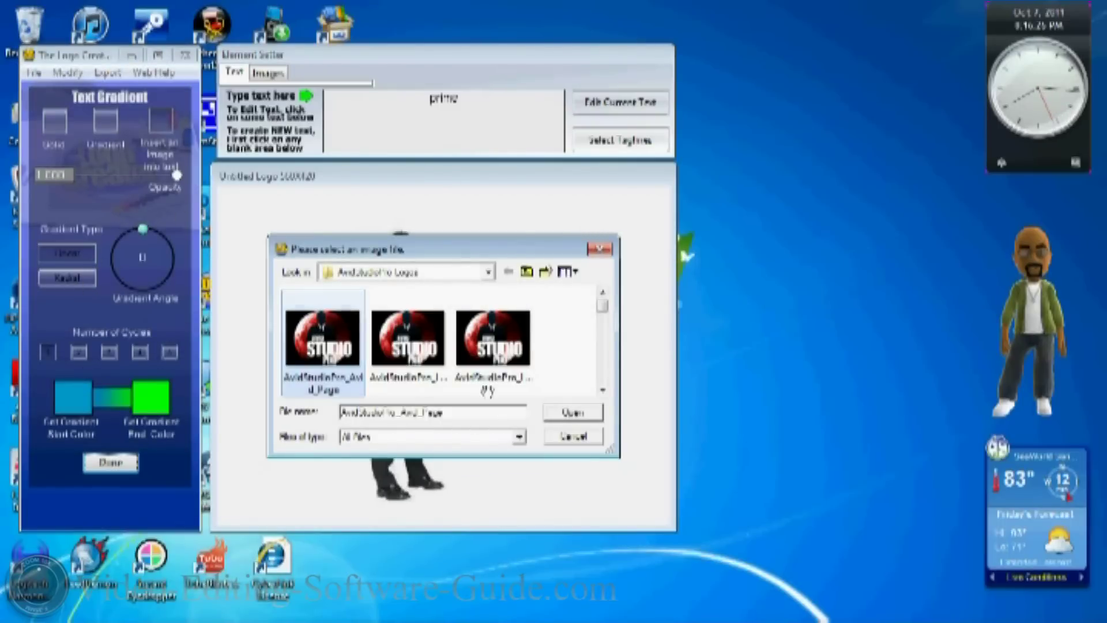
pyautogui.click(583, 411)
pyautogui.moveTo(522, 300); pyautogui.dragTo(584, 387)
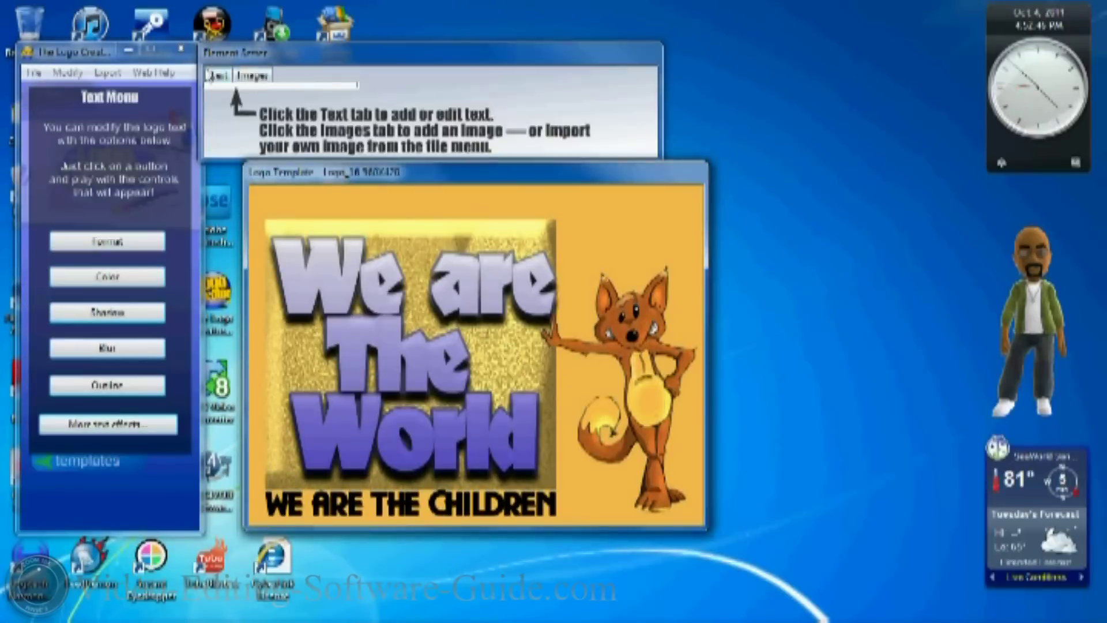
# Replace 'The World' in the template text with 'Video Editing'
pyautogui.moveTo(418, 111); pyautogui.dragTo(418, 126)
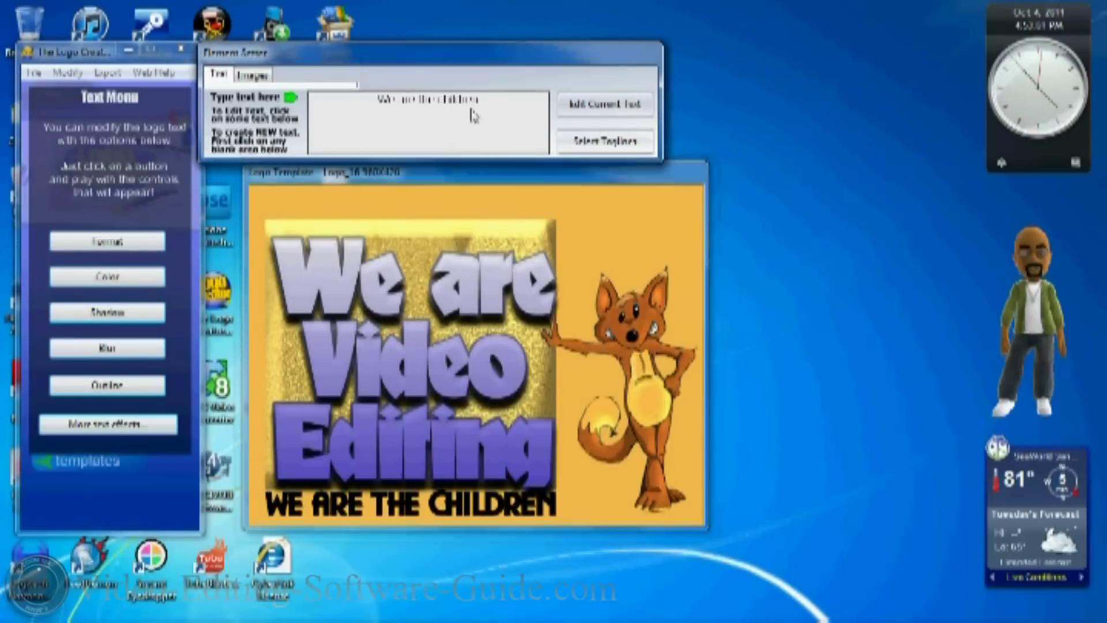
pyautogui.moveTo(545, 101); pyautogui.dragTo(440, 112)
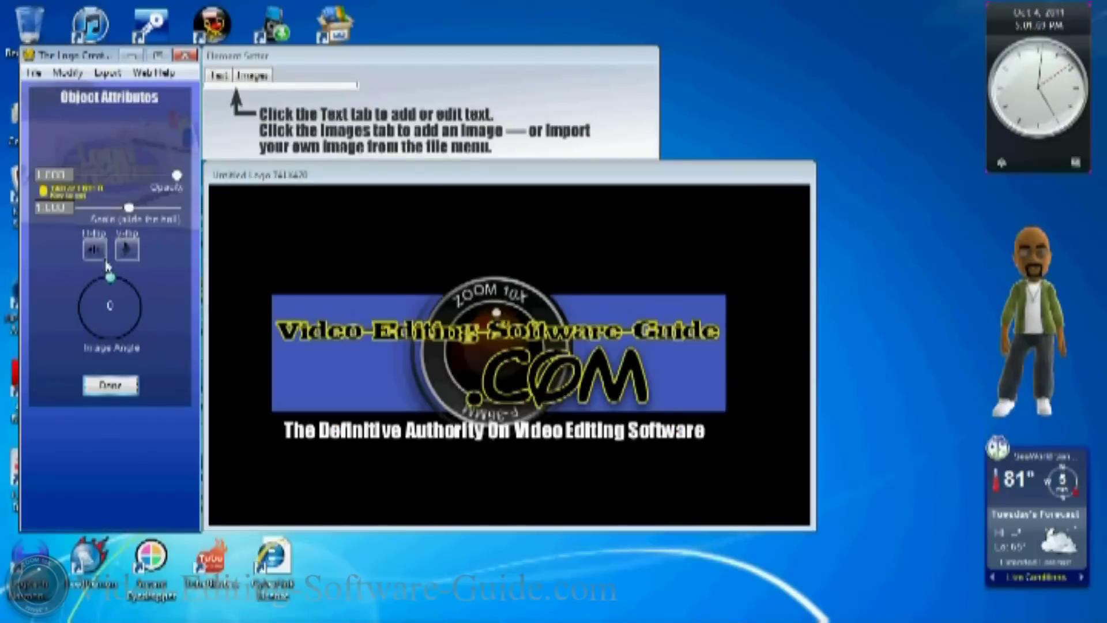
# Fade the site logo, overlay 'SUBSCRIBE TO OUR CHANNEL', and open the purple camcorder banner
pyautogui.moveTo(149, 175); pyautogui.dragTo(118, 175)
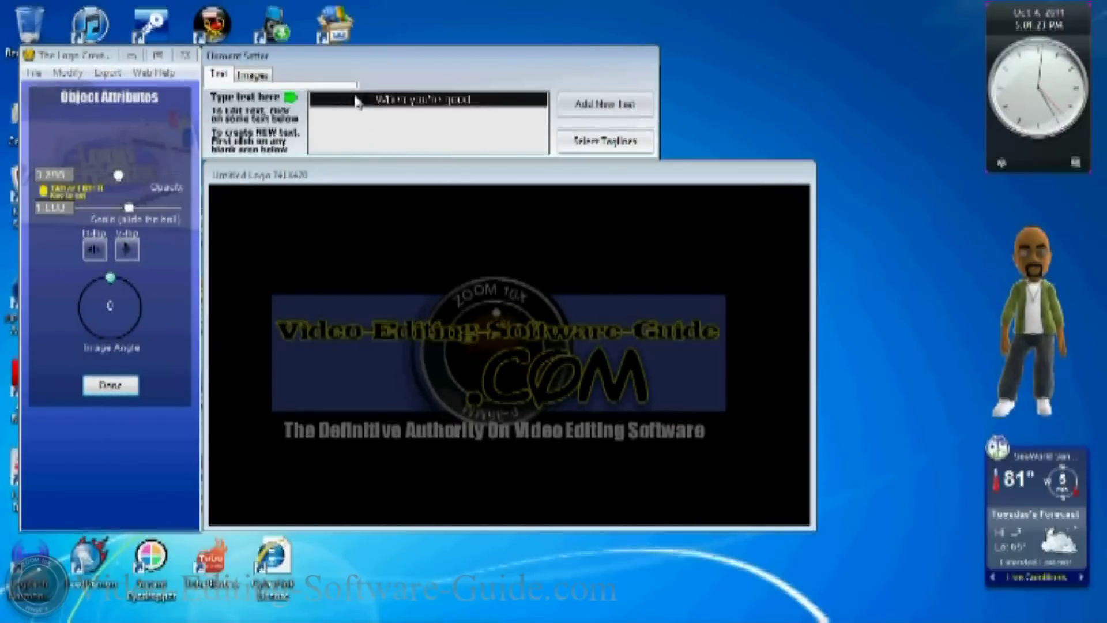
pyautogui.write('SUBSCRIBE TO OUR CHANNEL')
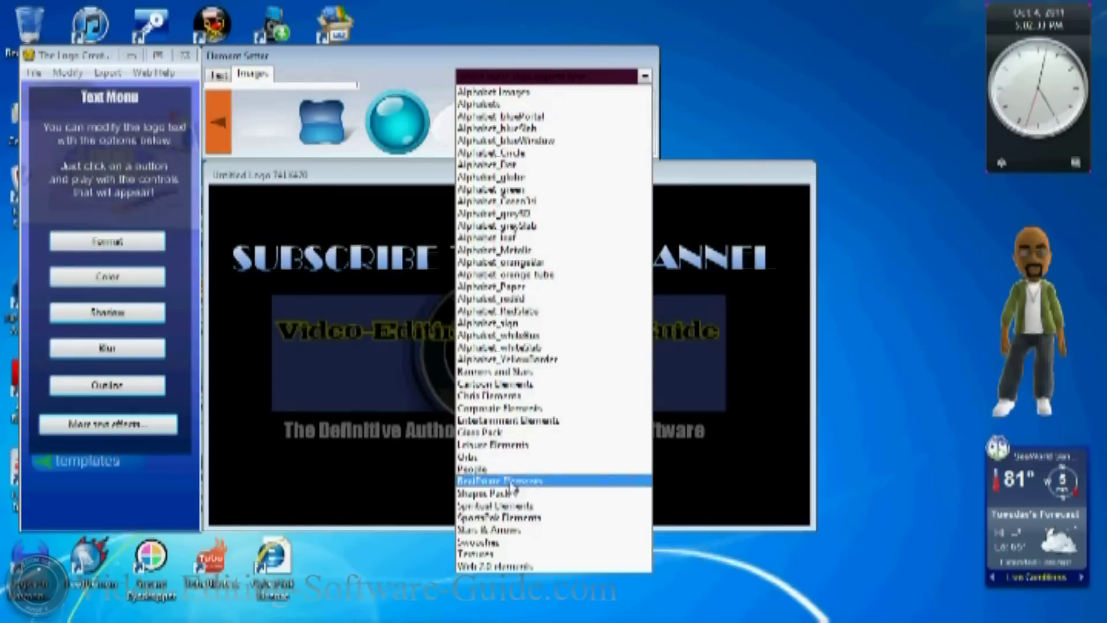
pyautogui.click(496, 506)
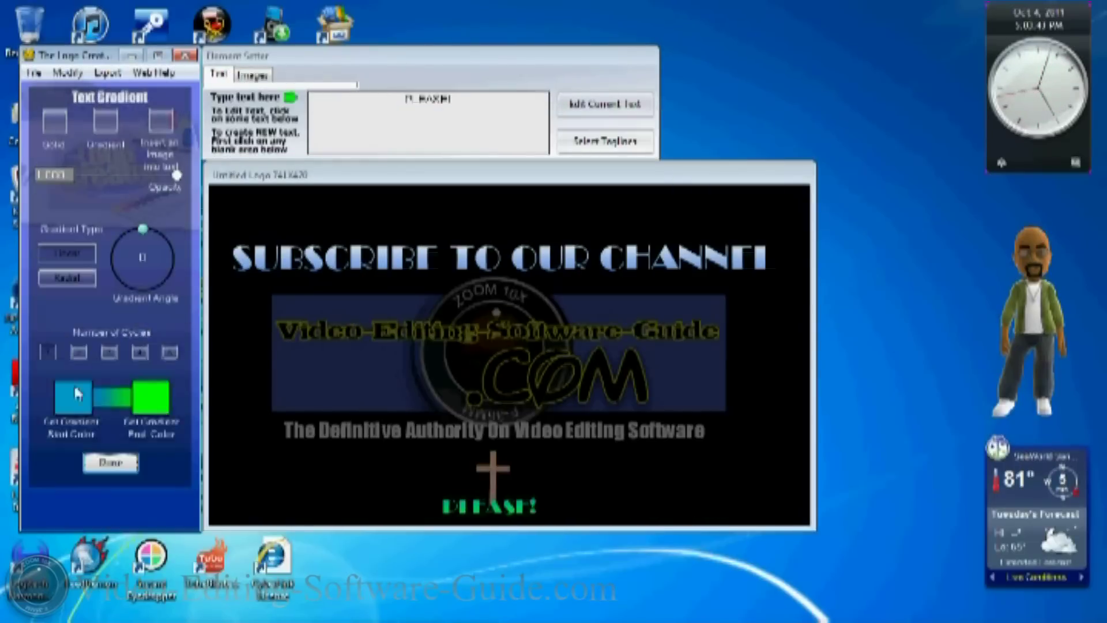
pyautogui.click(73, 395)
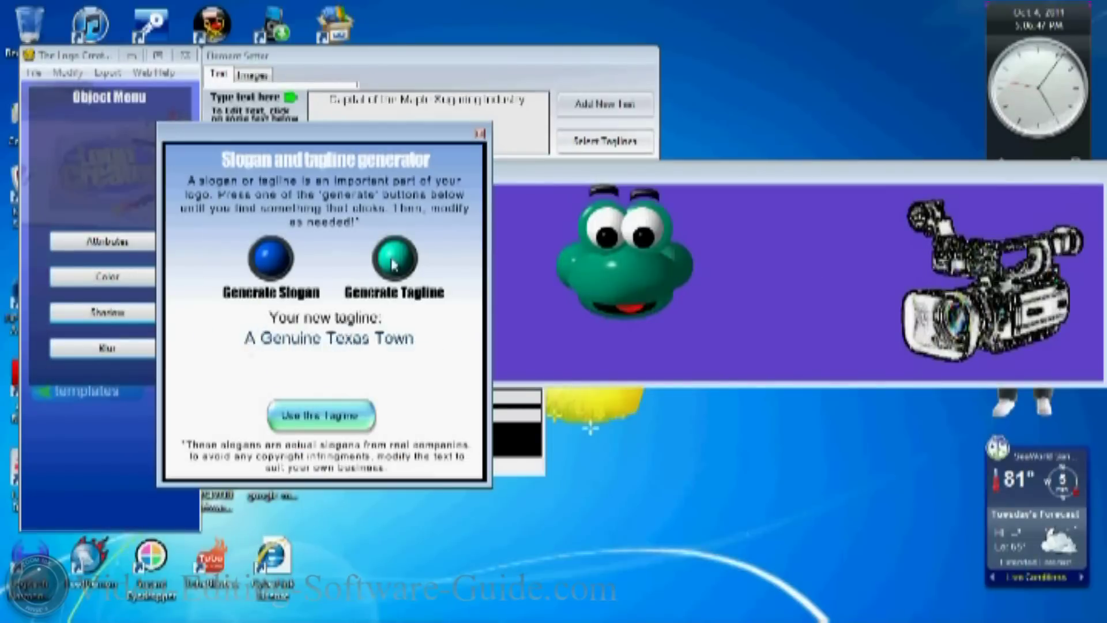
# Generate slogans until 'It's the real deal Baby!' appears, then add it to the banner
pyautogui.click(271, 257)
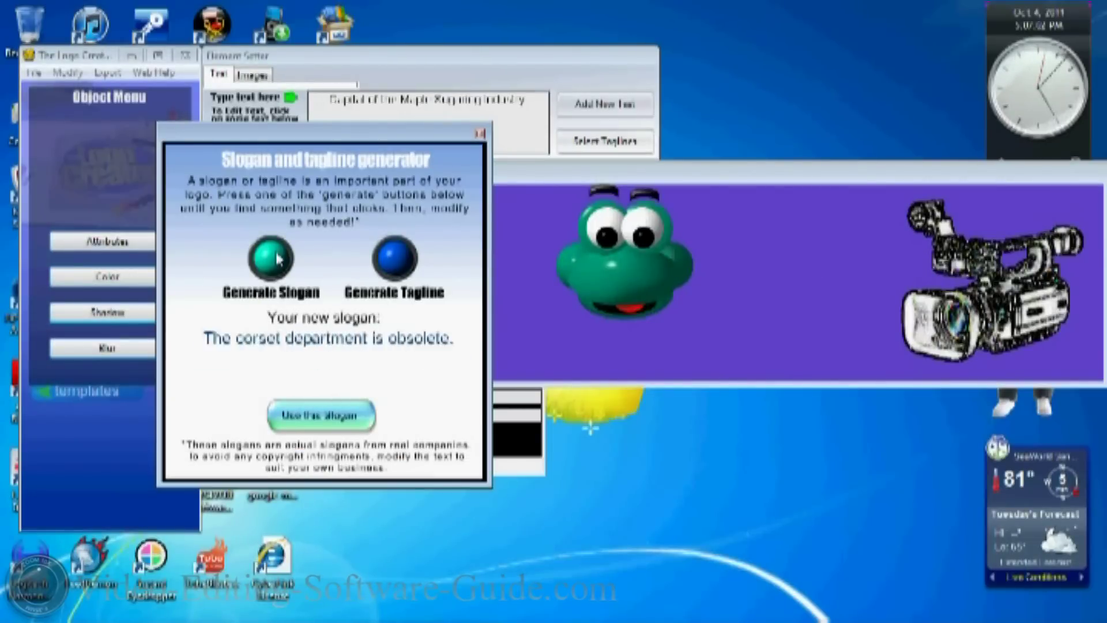
pyautogui.click(271, 258)
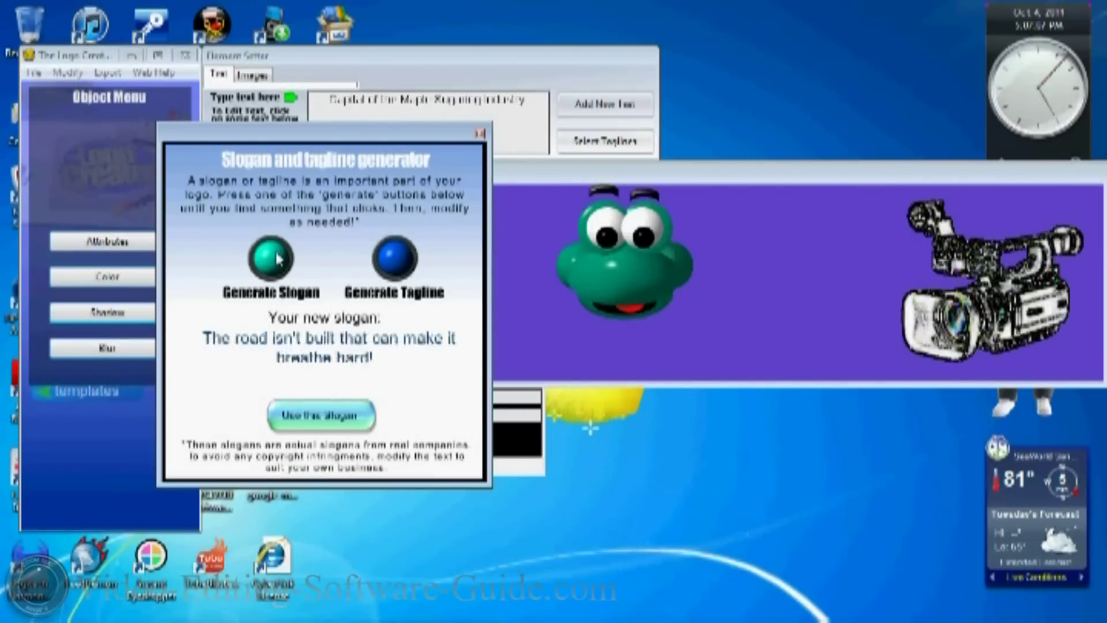
pyautogui.click(271, 258)
pyautogui.click(271, 258)
pyautogui.click(271, 258)
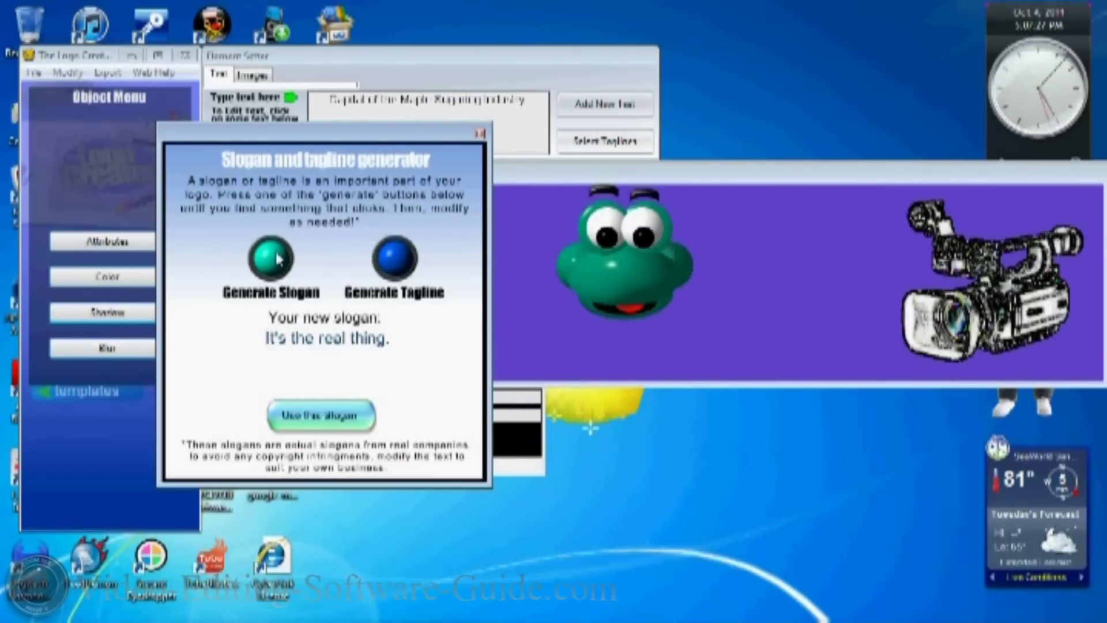
pyautogui.click(321, 415)
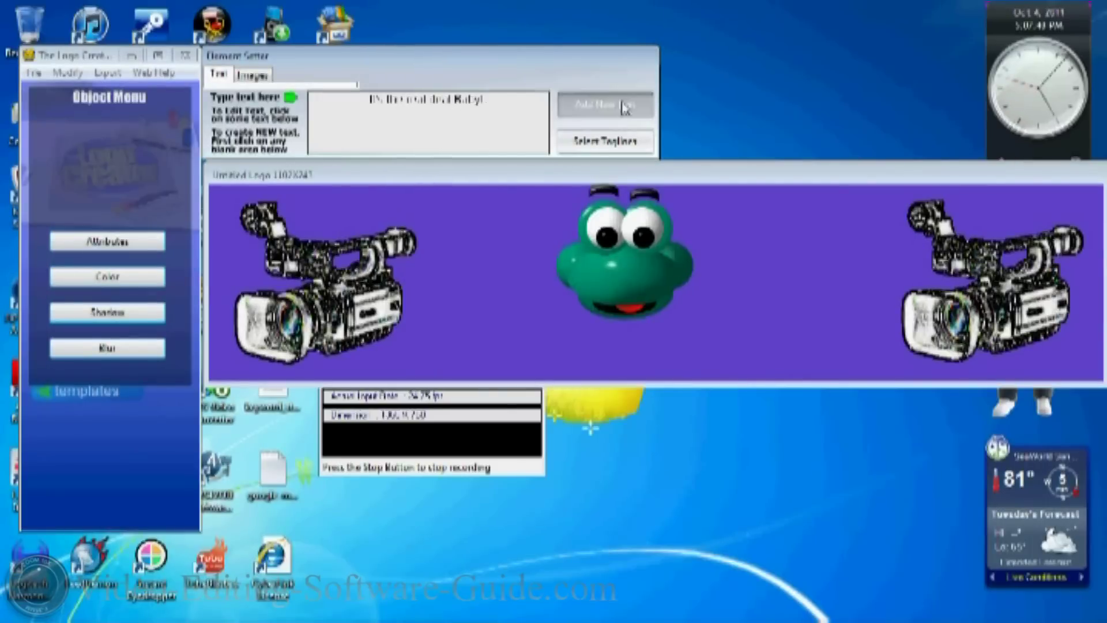
pyautogui.click(626, 106)
# Colour the slogan yellow and shift its shadow horizontally
pyautogui.click(119, 240)
pyautogui.click(95, 314)
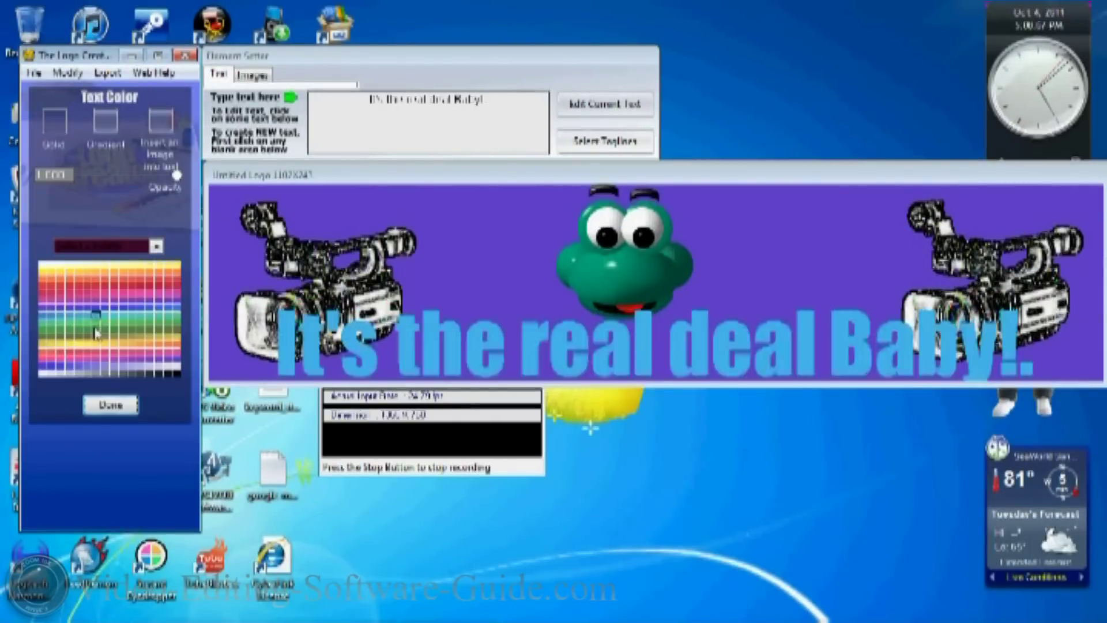
pyautogui.click(109, 344)
pyautogui.click(110, 404)
pyautogui.click(112, 311)
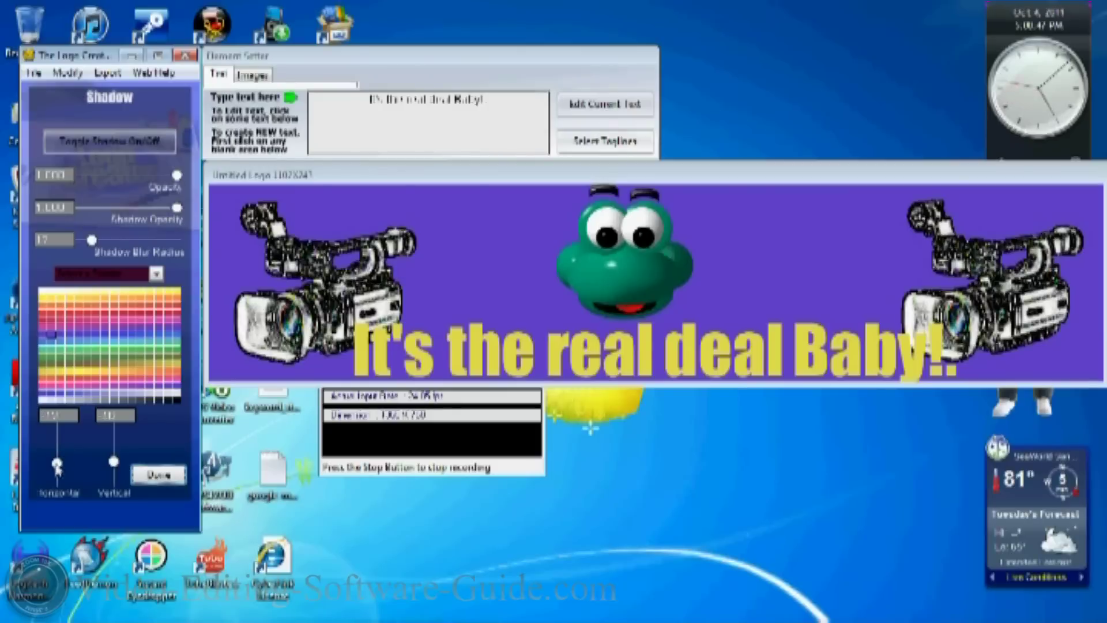
pyautogui.moveTo(56, 465); pyautogui.dragTo(57, 458)
pyautogui.click(159, 475)
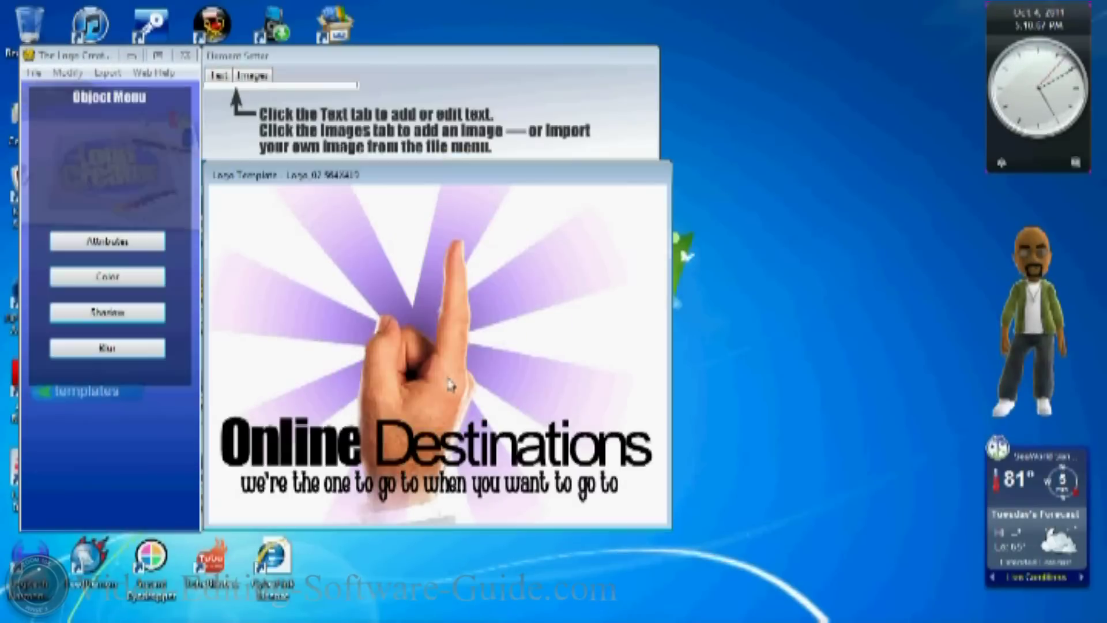
# Open the template and colour the word Online yellow and Destinations blue-purple
pyautogui.click(582, 76)
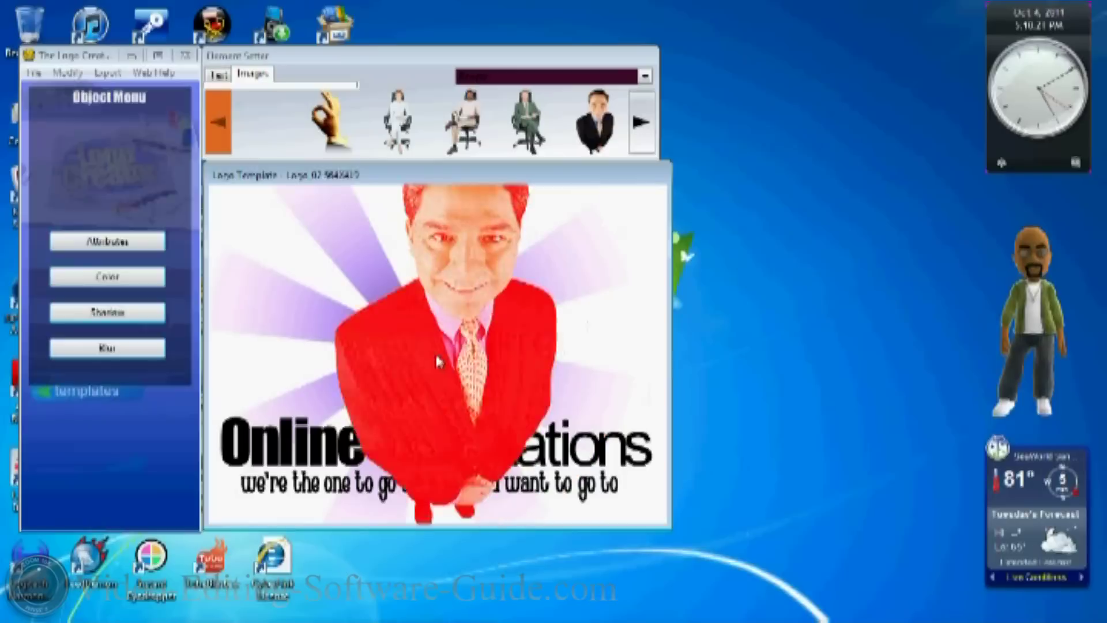
pyautogui.click(402, 360)
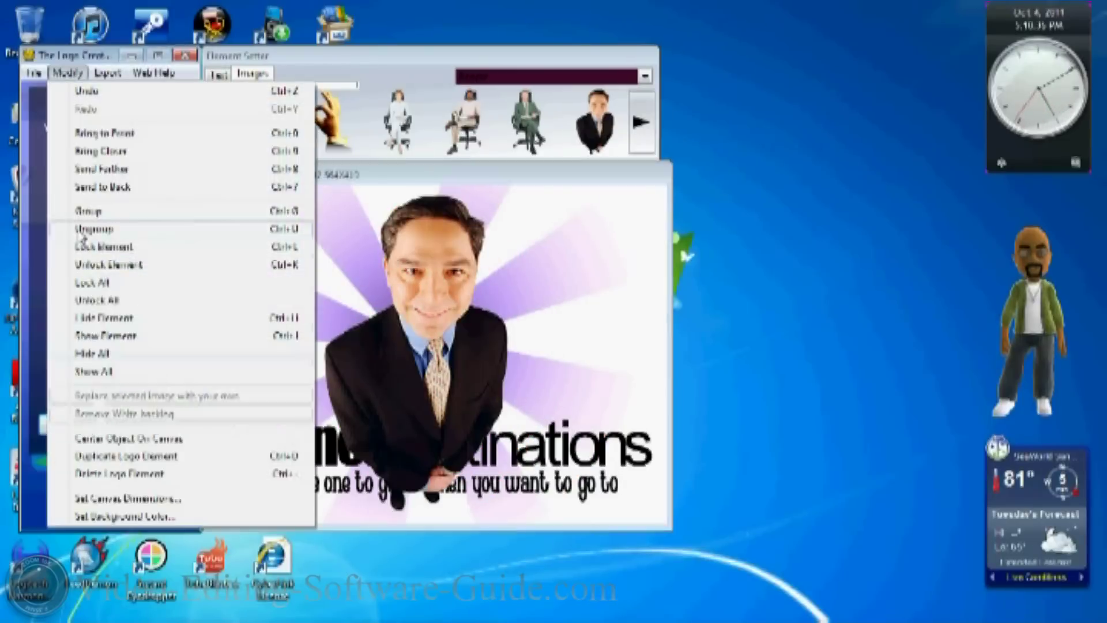
pyautogui.click(107, 312)
pyautogui.click(69, 271)
pyautogui.click(110, 405)
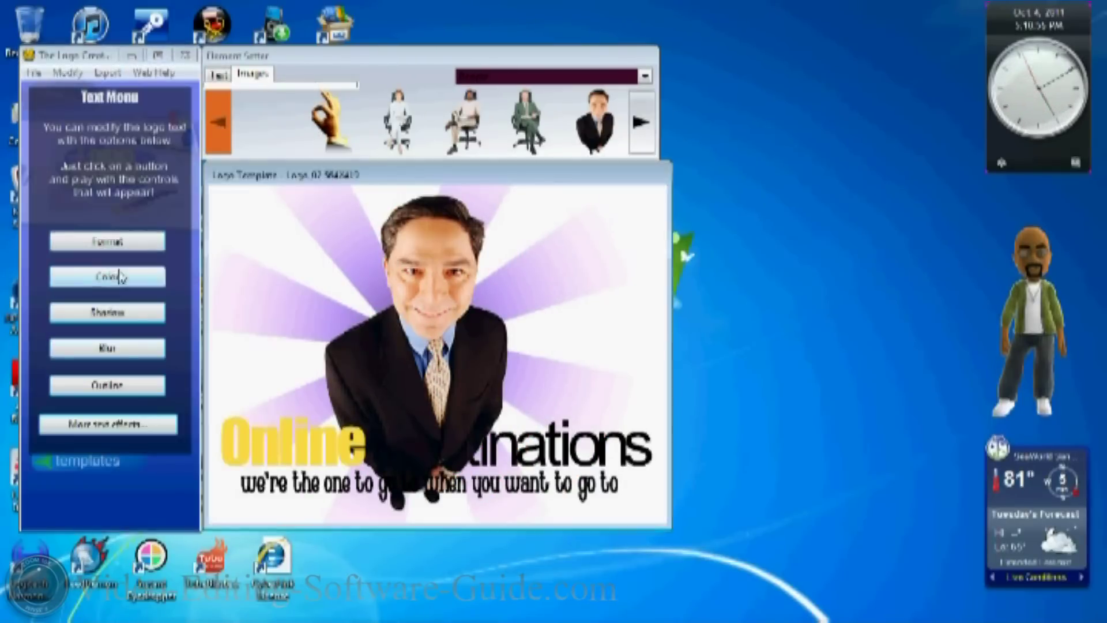
pyautogui.click(108, 277)
pyautogui.click(87, 369)
pyautogui.click(110, 404)
pyautogui.click(68, 72)
# Colour the template's tagline red
pyautogui.click(157, 282)
pyautogui.click(157, 282)
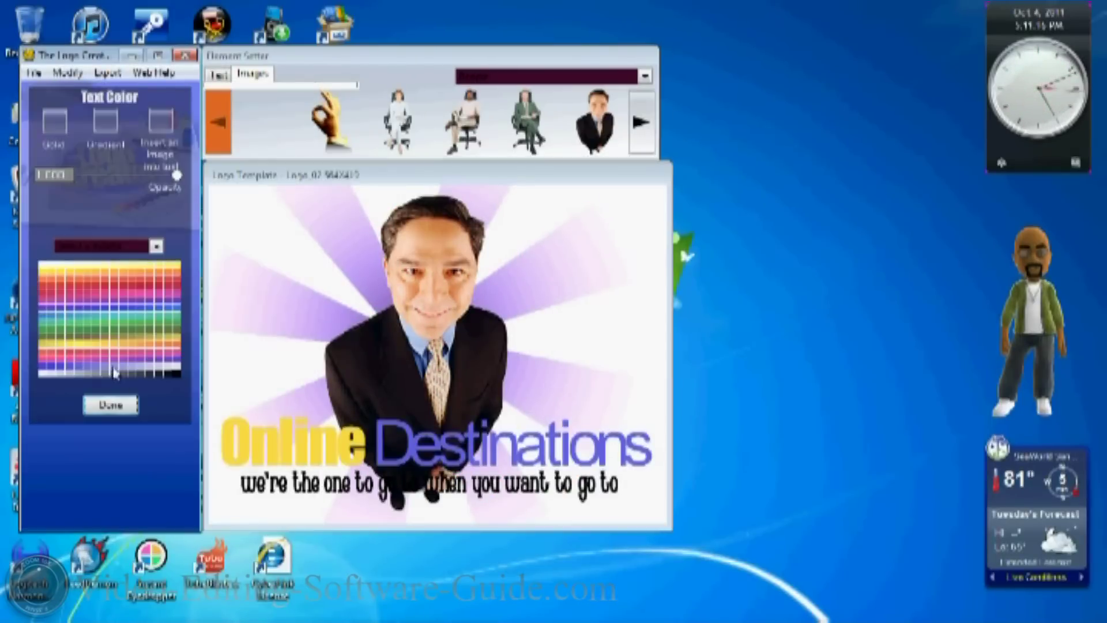
pyautogui.click(138, 289)
pyautogui.click(109, 403)
# Rewrite Online and Destinations as 'Video' and 'Editing'
pyautogui.click(291, 442)
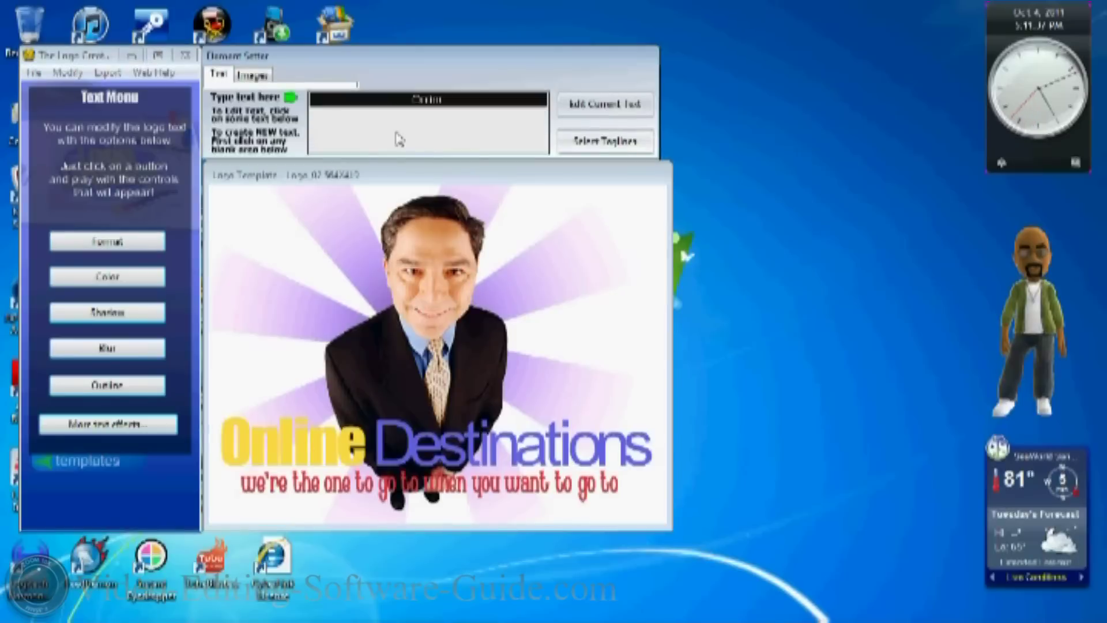
pyautogui.write('Video')
pyautogui.click(513, 447)
pyautogui.write('Editing')
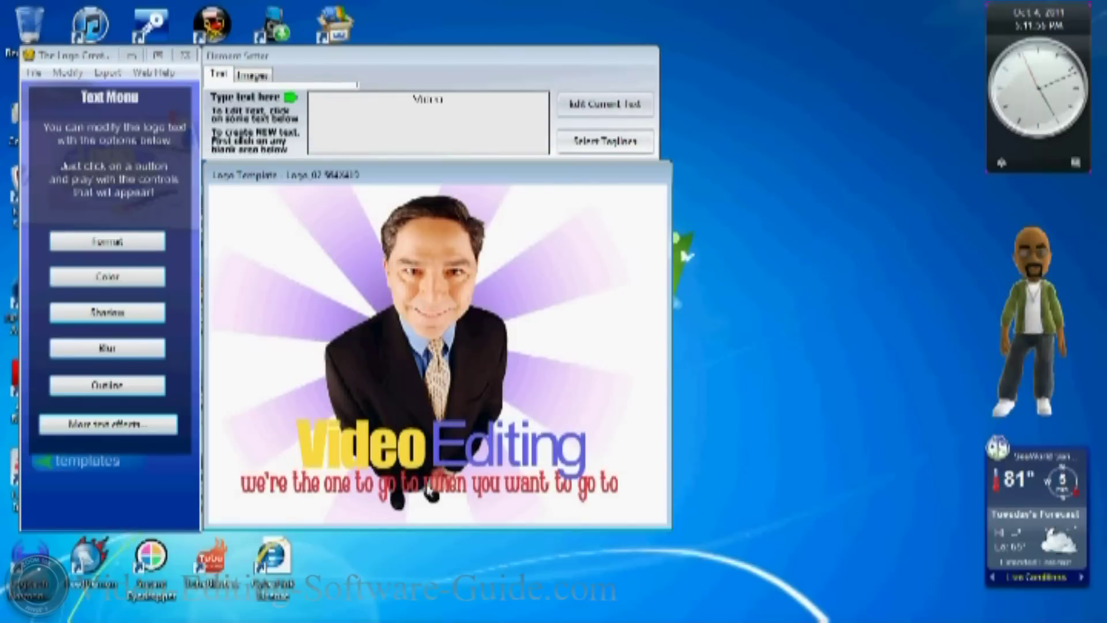
pyautogui.click(429, 485)
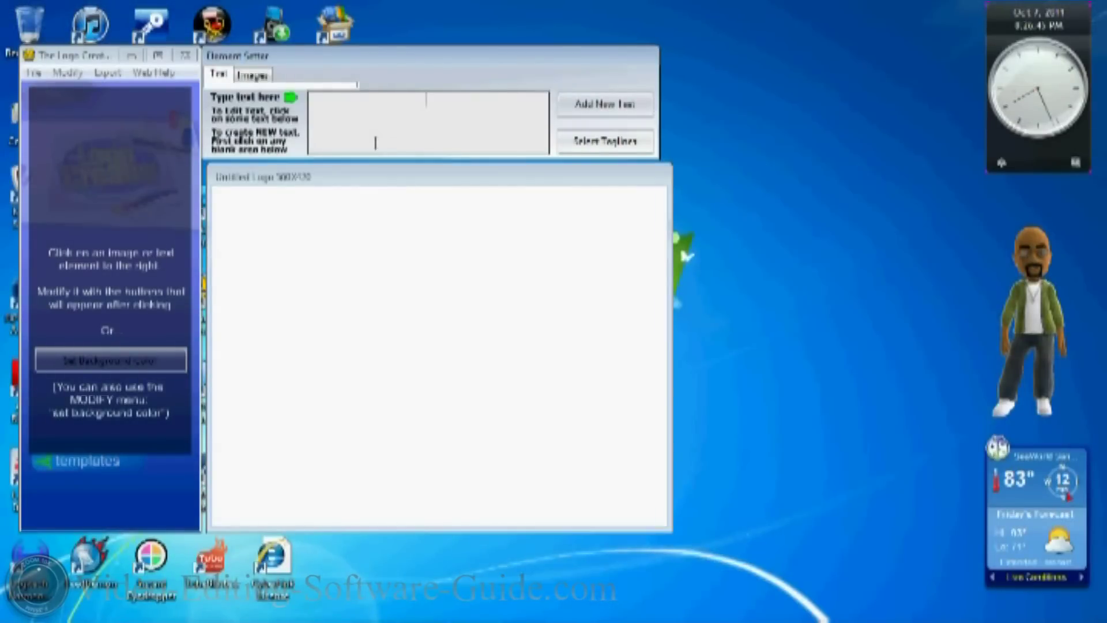
# Place the green placeholder text on the blank logo
pyautogui.click(34, 74)
pyautogui.press('Escape')
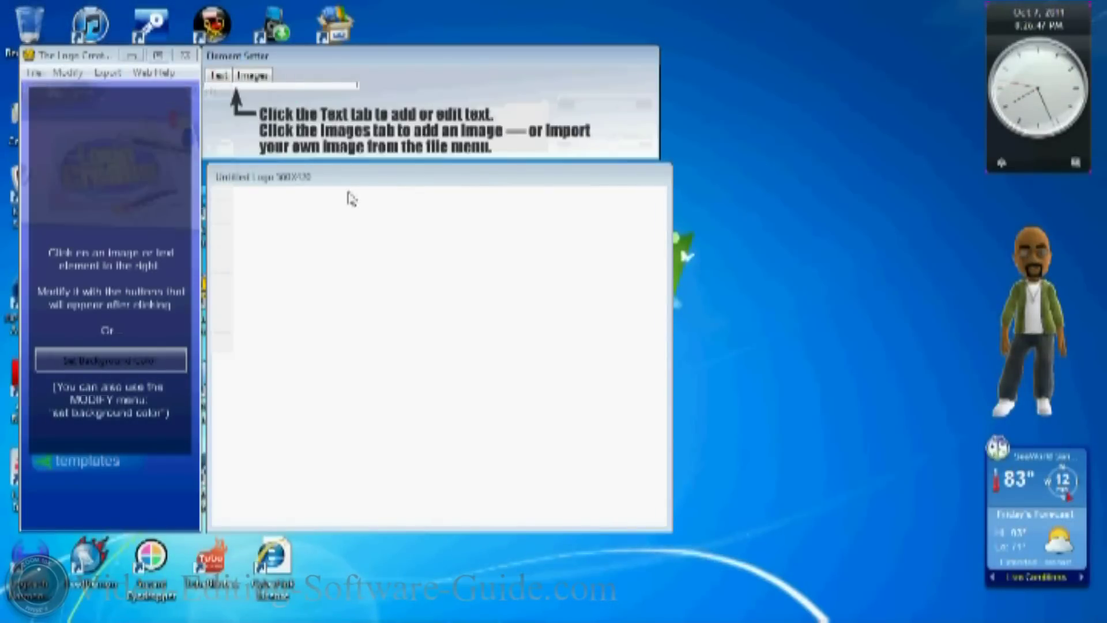
pyautogui.click(252, 76)
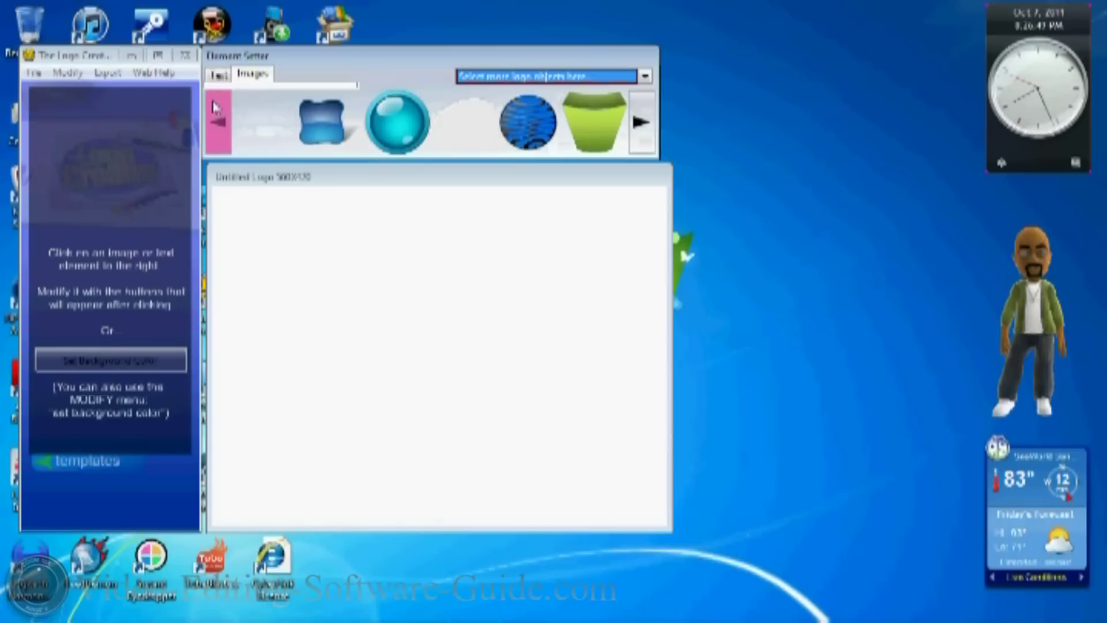
pyautogui.click(221, 75)
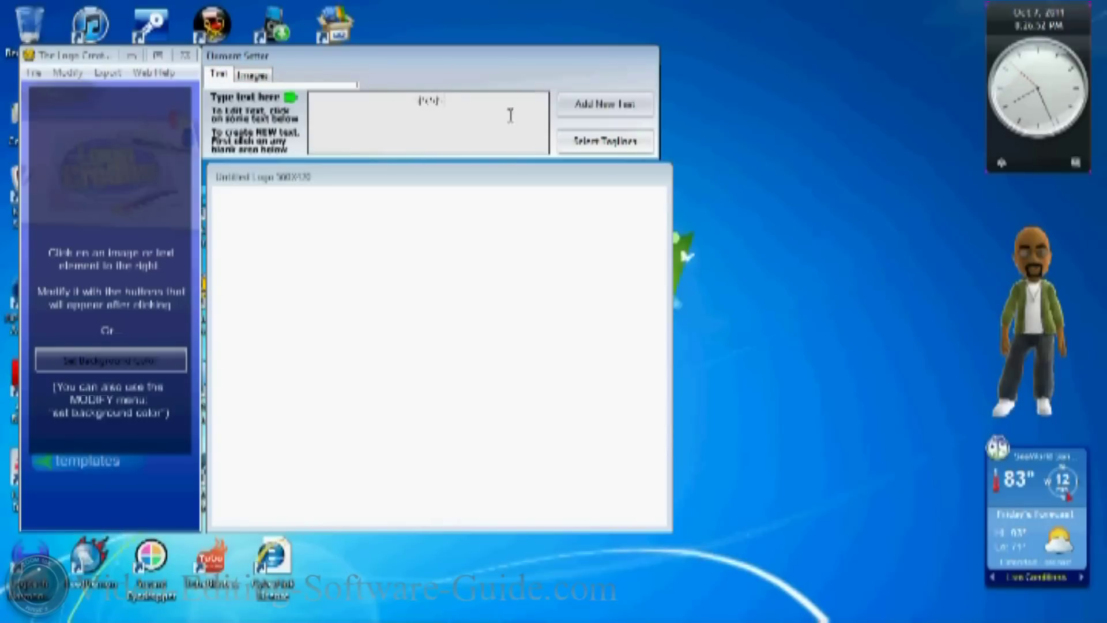
pyautogui.click(600, 106)
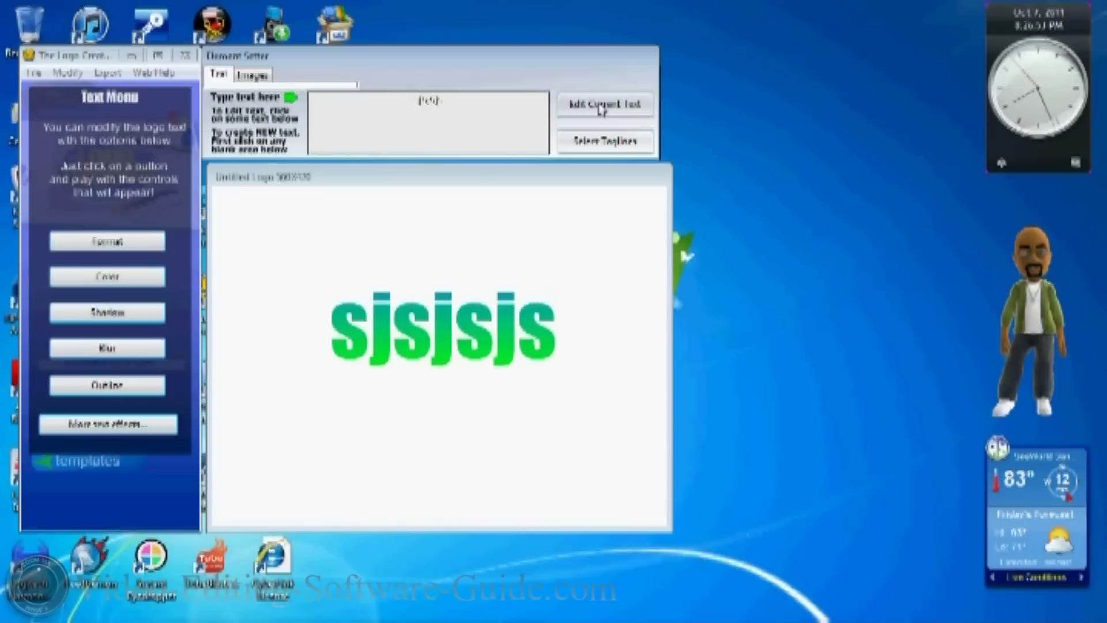
# Browse the Corporate Elements, Leisure Elements, People and real estate image categories
pyautogui.click(257, 81)
pyautogui.click(646, 78)
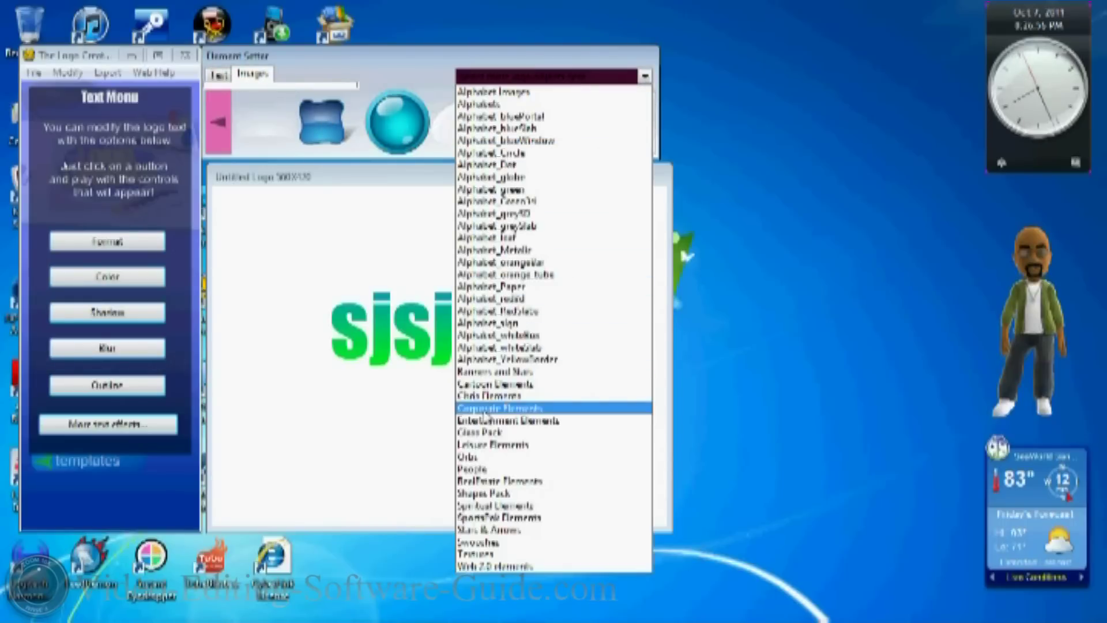
pyautogui.click(553, 407)
pyautogui.click(651, 136)
pyautogui.click(645, 77)
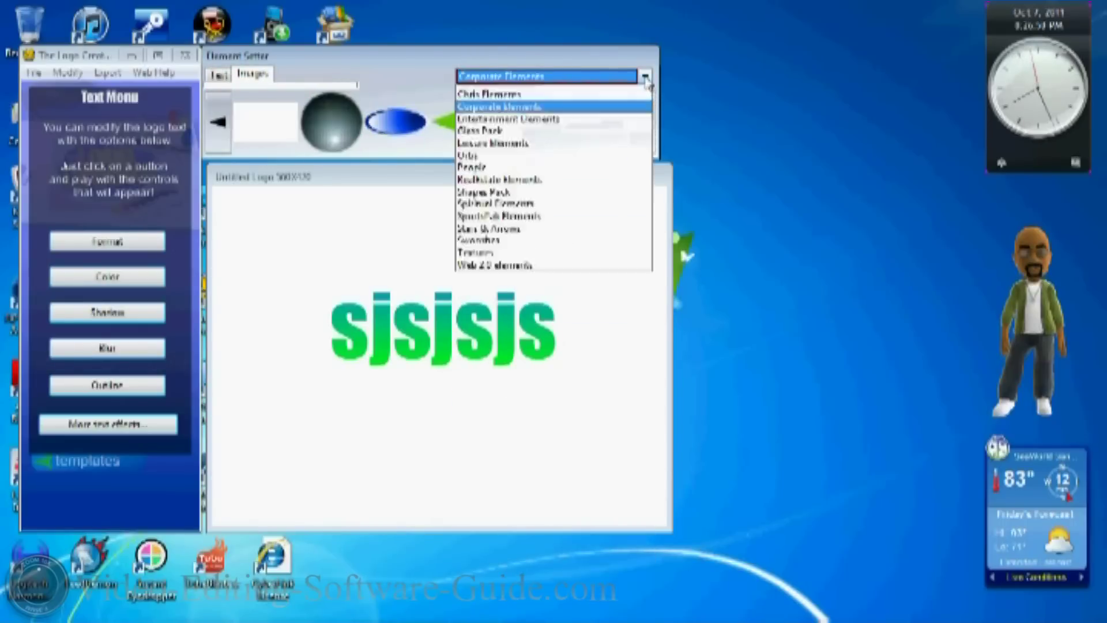
pyautogui.click(507, 445)
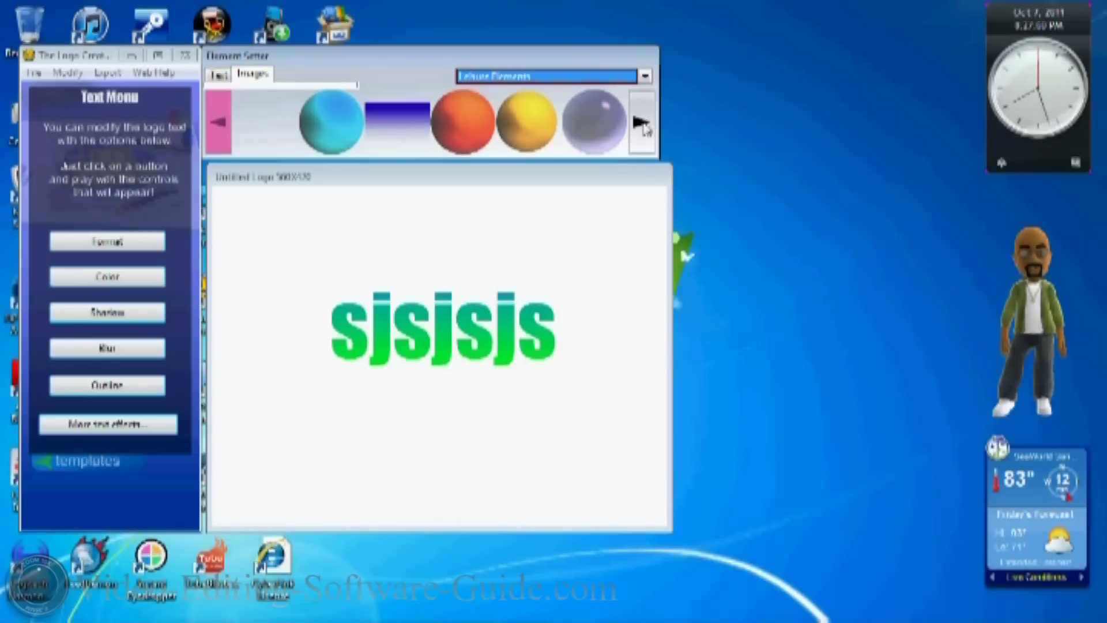
pyautogui.click(642, 124)
pyautogui.click(645, 77)
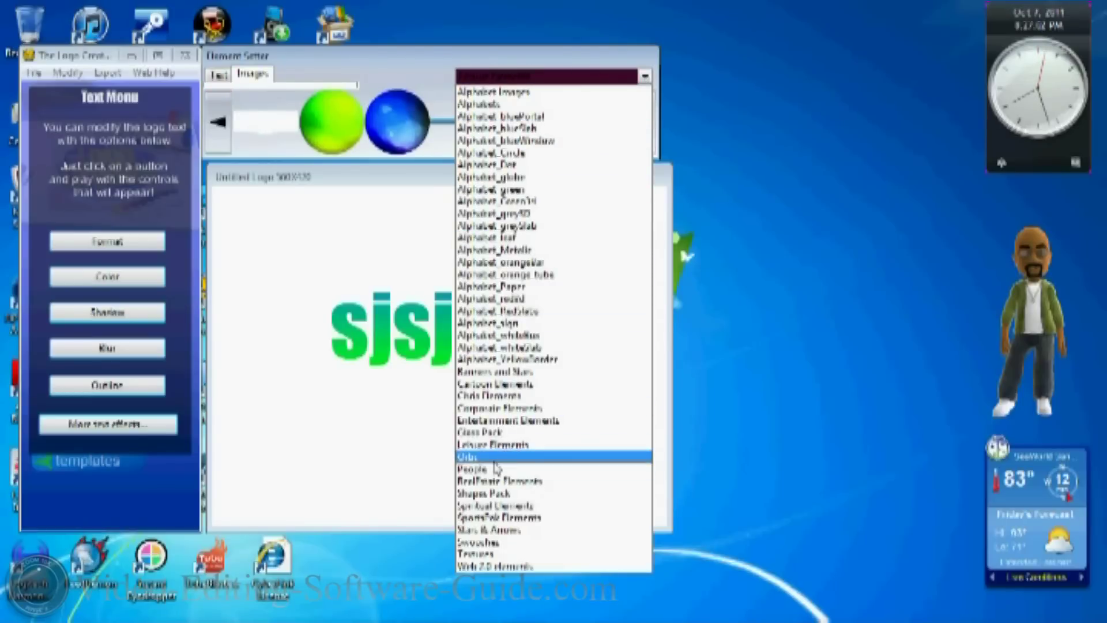
pyautogui.click(496, 469)
pyautogui.click(645, 76)
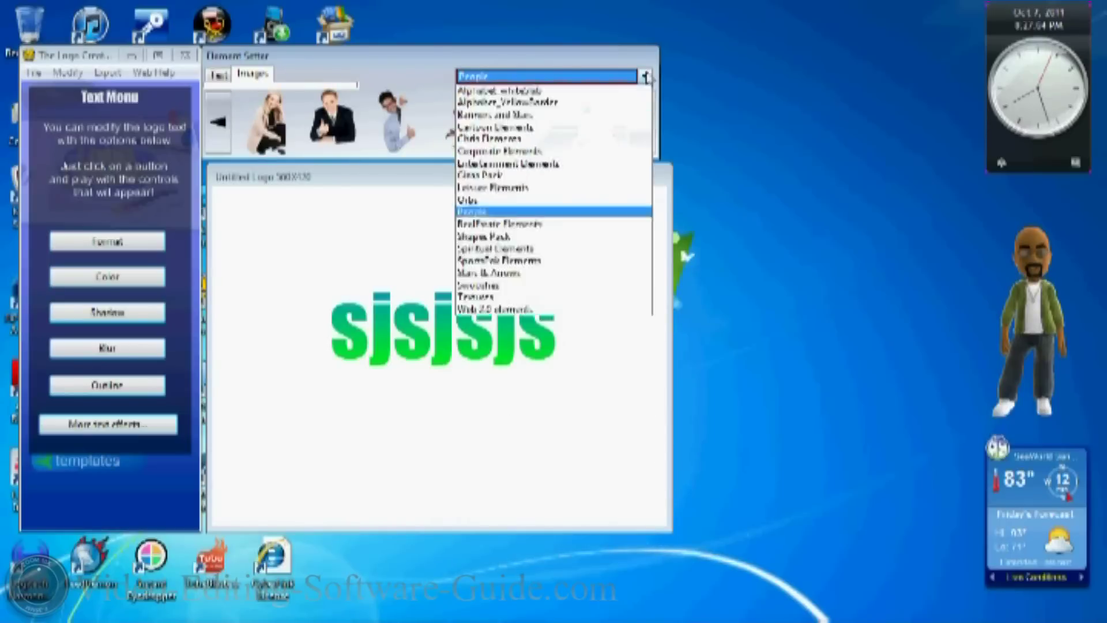
pyautogui.click(507, 484)
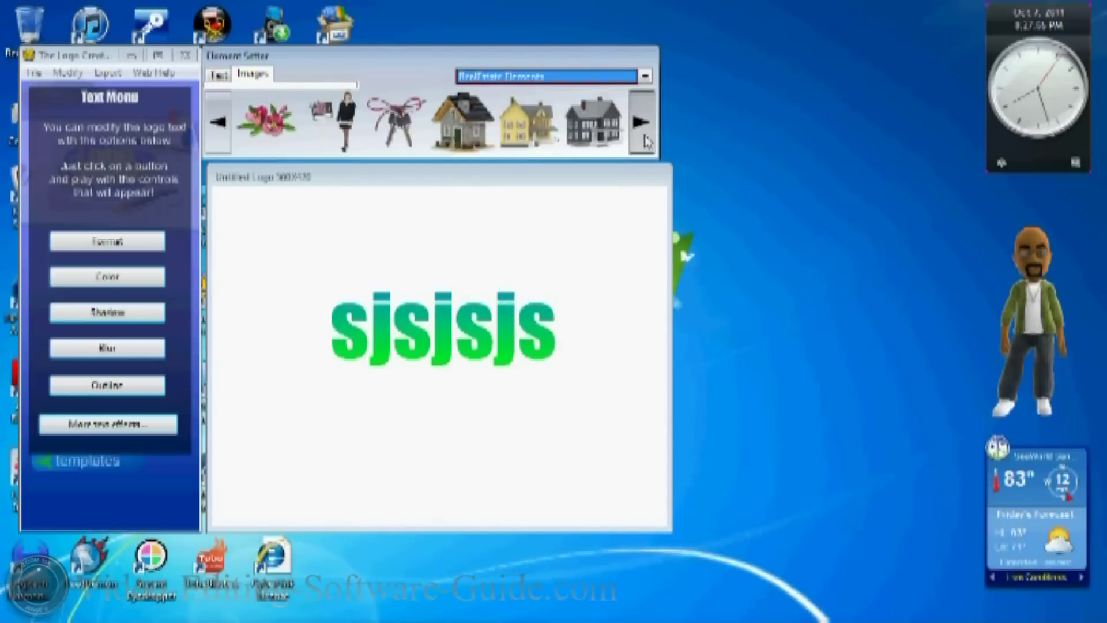
pyautogui.click(643, 125)
# Browse the Spiritual Elements, sports and fun, and Stars & Arrows image categories
pyautogui.click(645, 77)
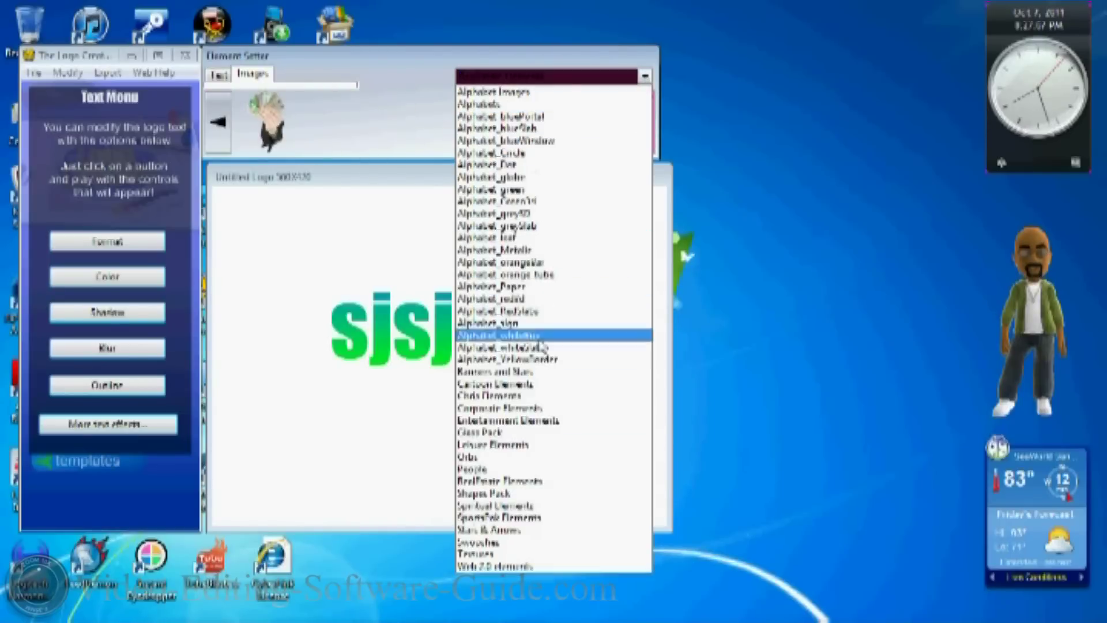
pyautogui.click(515, 506)
pyautogui.click(648, 136)
pyautogui.click(646, 76)
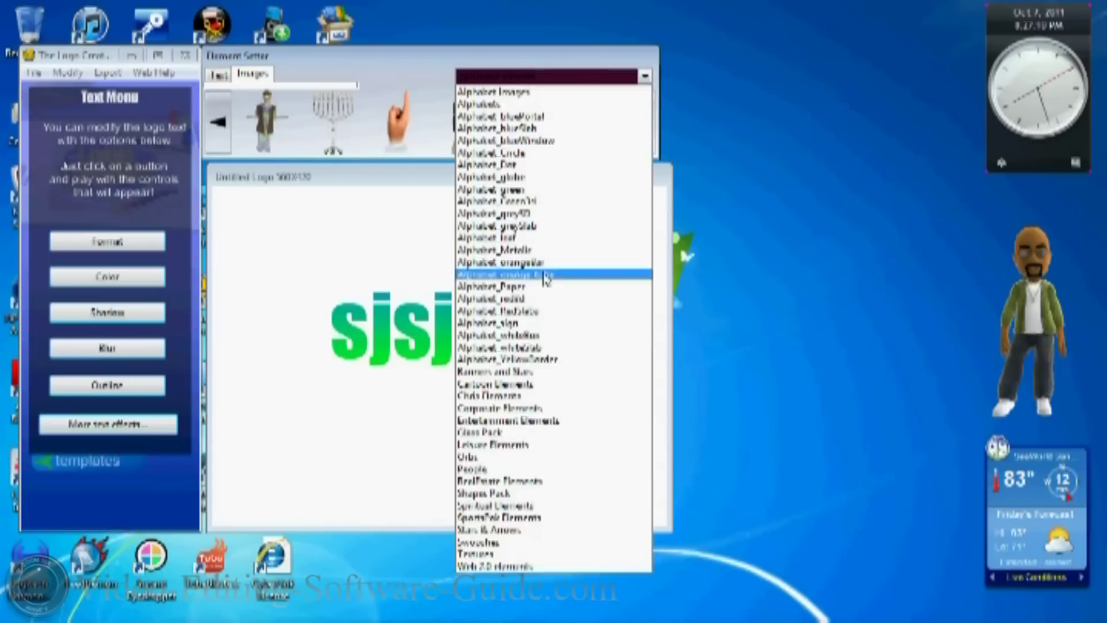
pyautogui.click(501, 517)
pyautogui.click(643, 127)
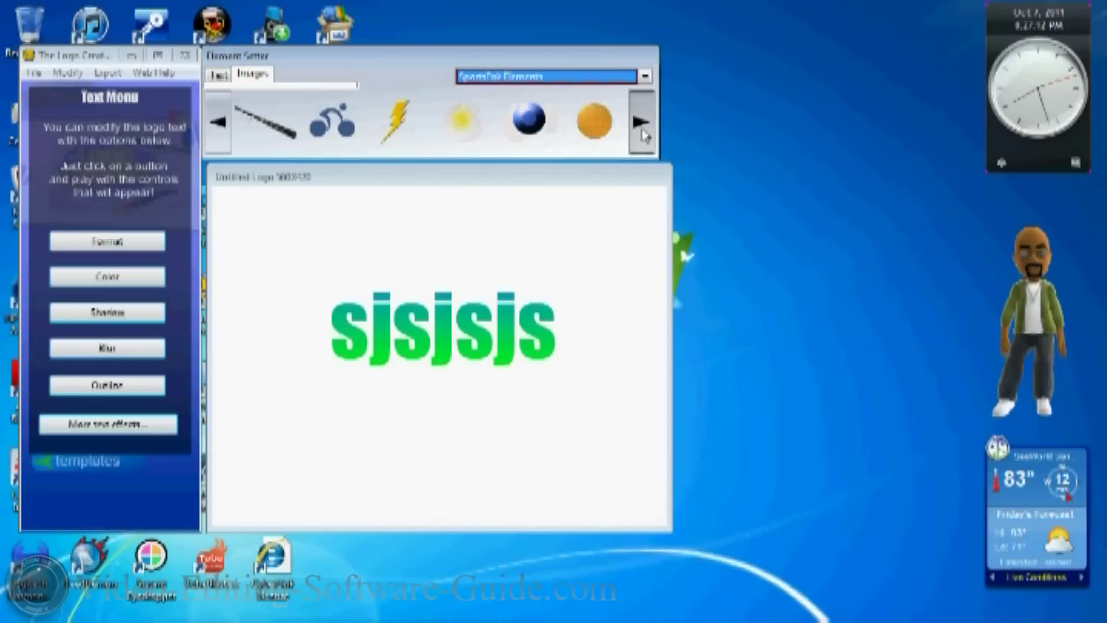
pyautogui.click(643, 127)
pyautogui.click(646, 76)
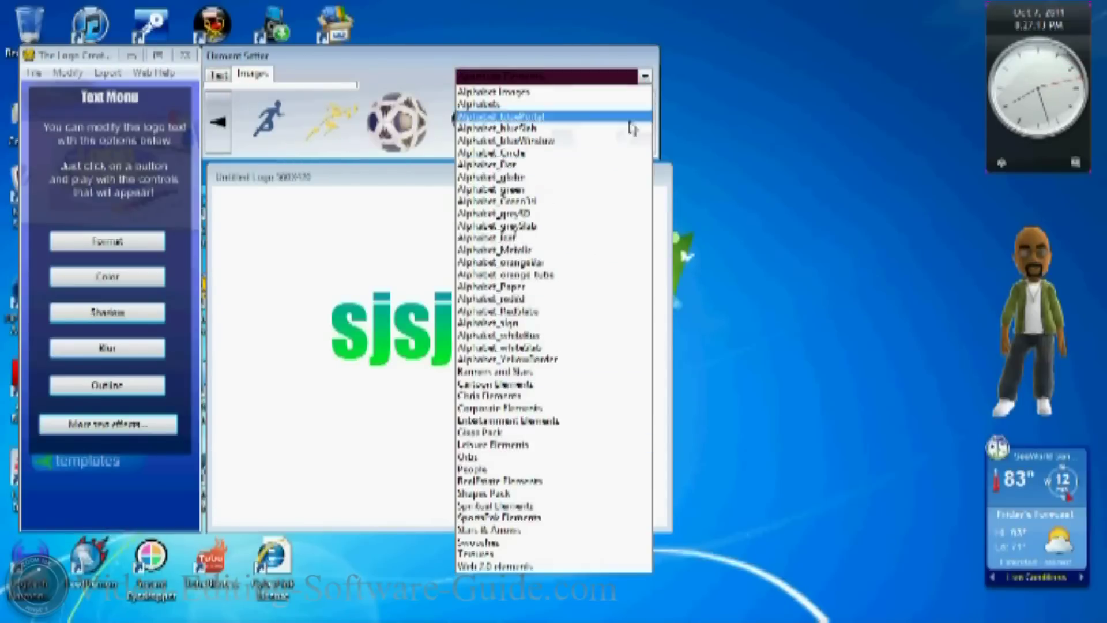
pyautogui.click(537, 531)
pyautogui.click(643, 124)
# Page through Stars & Arrows again, then the Swooshes and Textures images
pyautogui.click(646, 77)
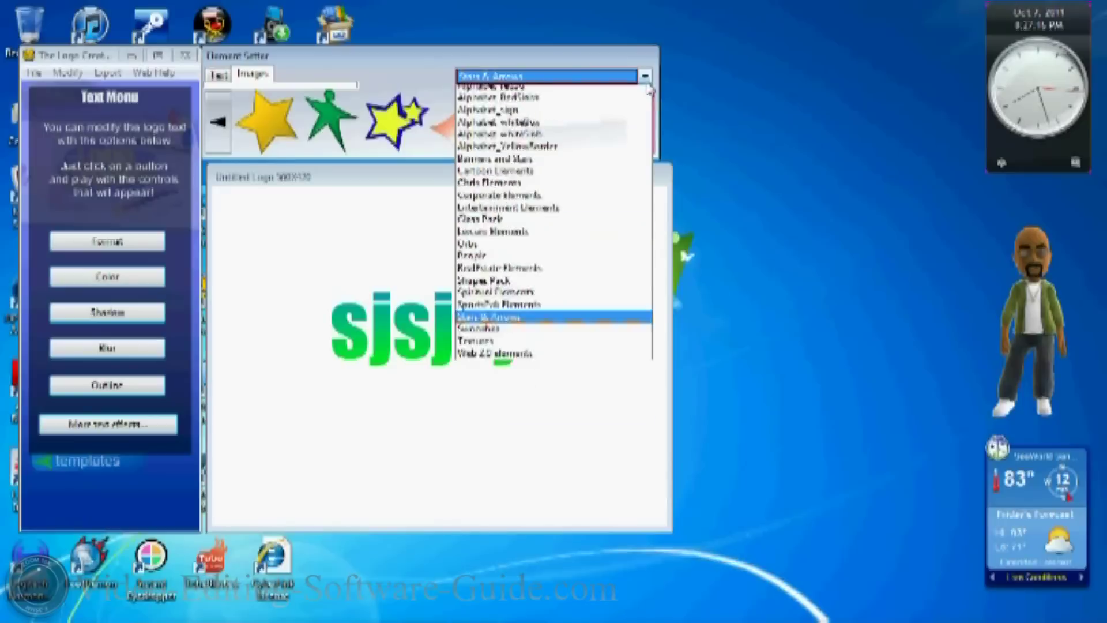
pyautogui.click(545, 530)
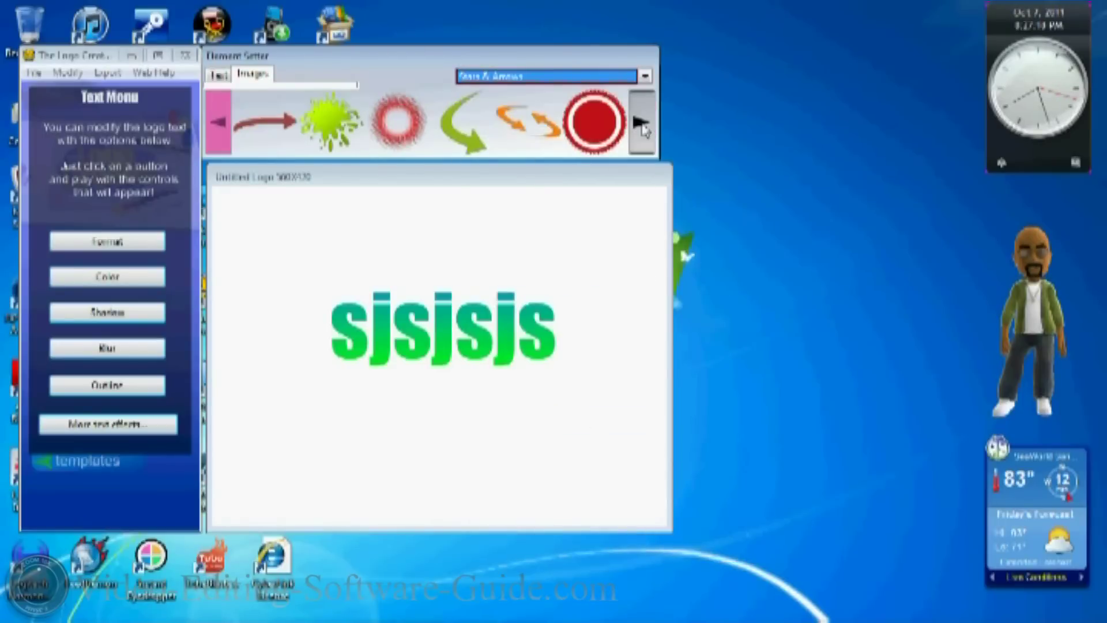
pyautogui.click(644, 124)
pyautogui.click(646, 76)
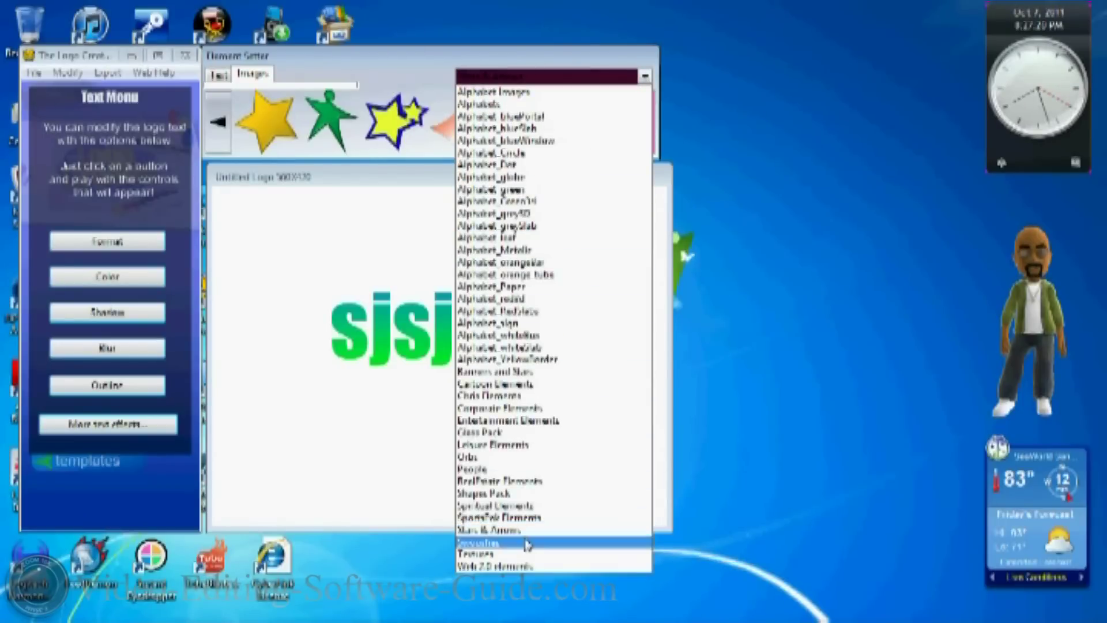
pyautogui.click(526, 545)
pyautogui.click(644, 124)
pyautogui.click(643, 124)
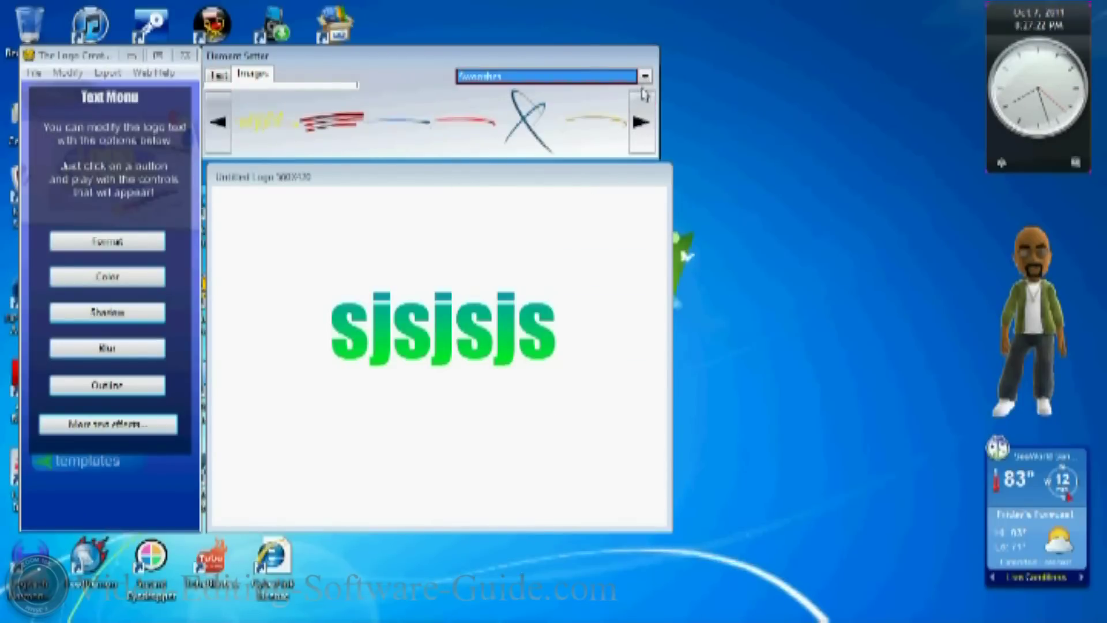
pyautogui.click(645, 77)
pyautogui.click(513, 553)
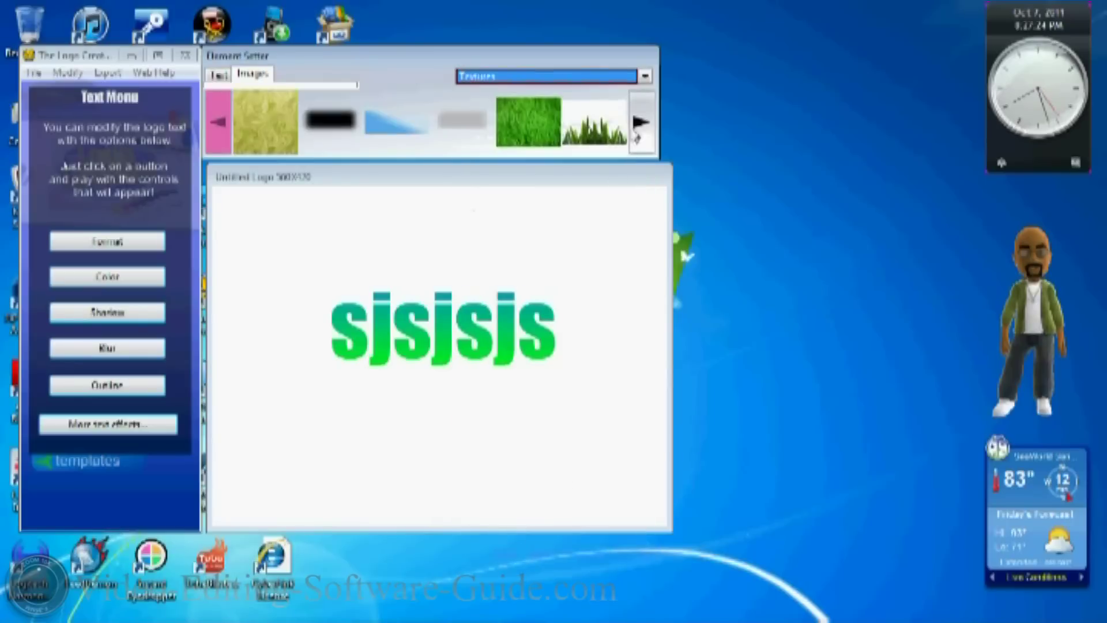
pyautogui.click(641, 123)
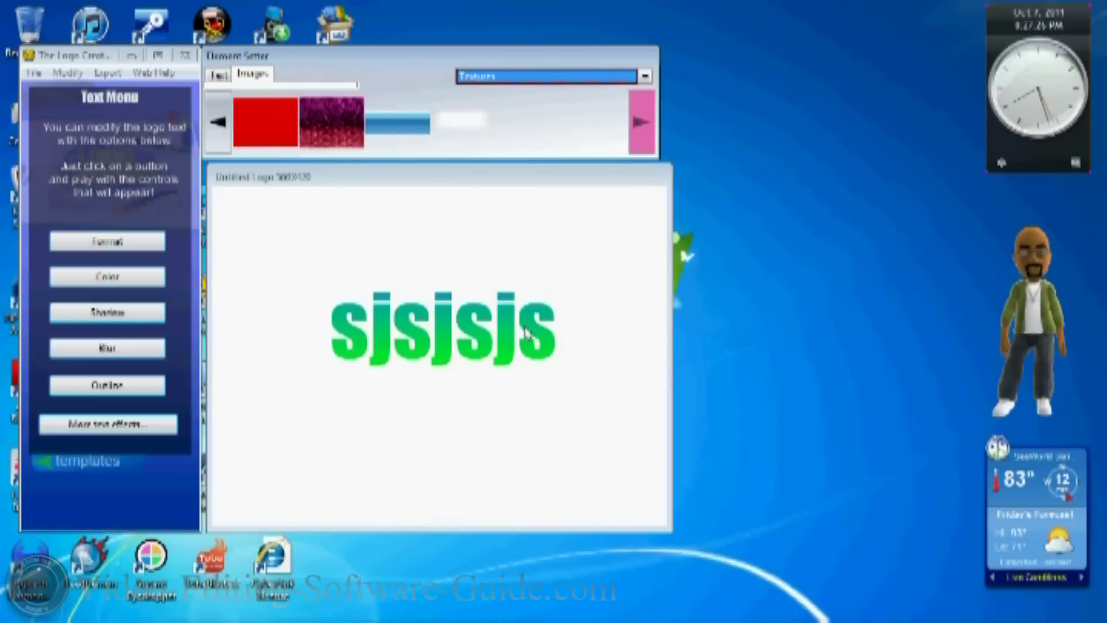